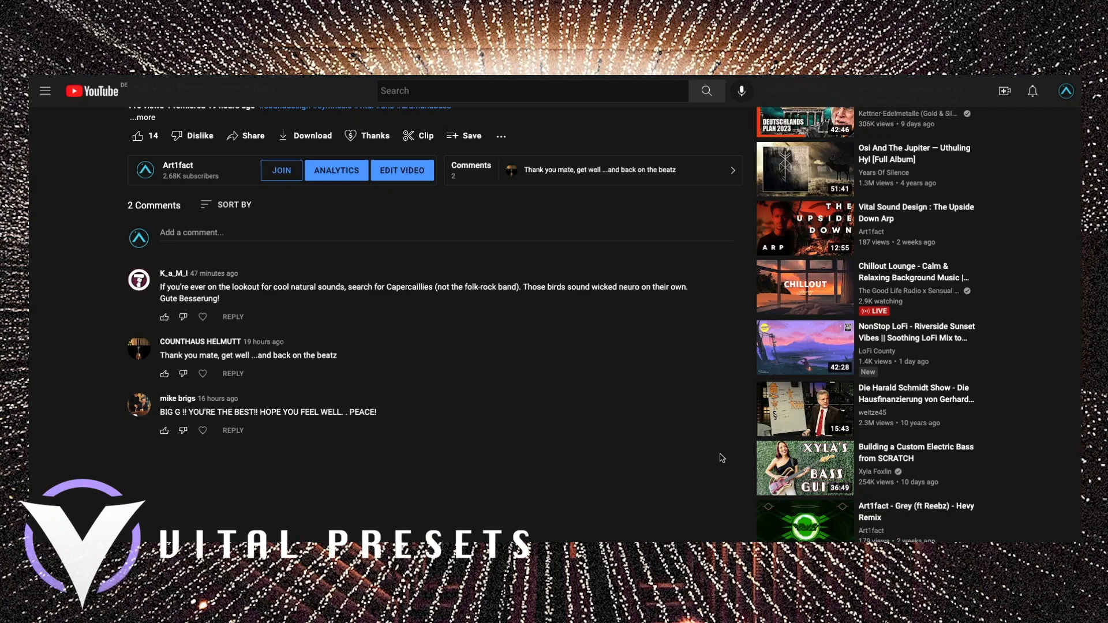
# Read the viewer comment under the Demon Bass video that suggests Capercaillies bird sounds.
pyautogui.scroll(2, 676, 489)
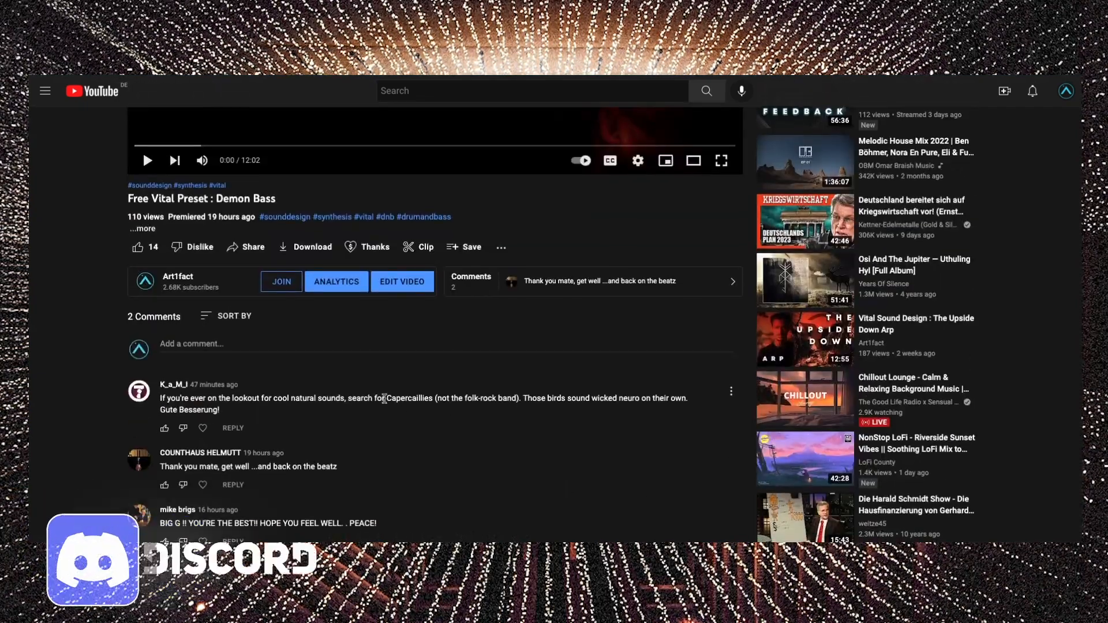
pyautogui.scroll(-4, 370, 366)
pyautogui.scroll(2, 364, 351)
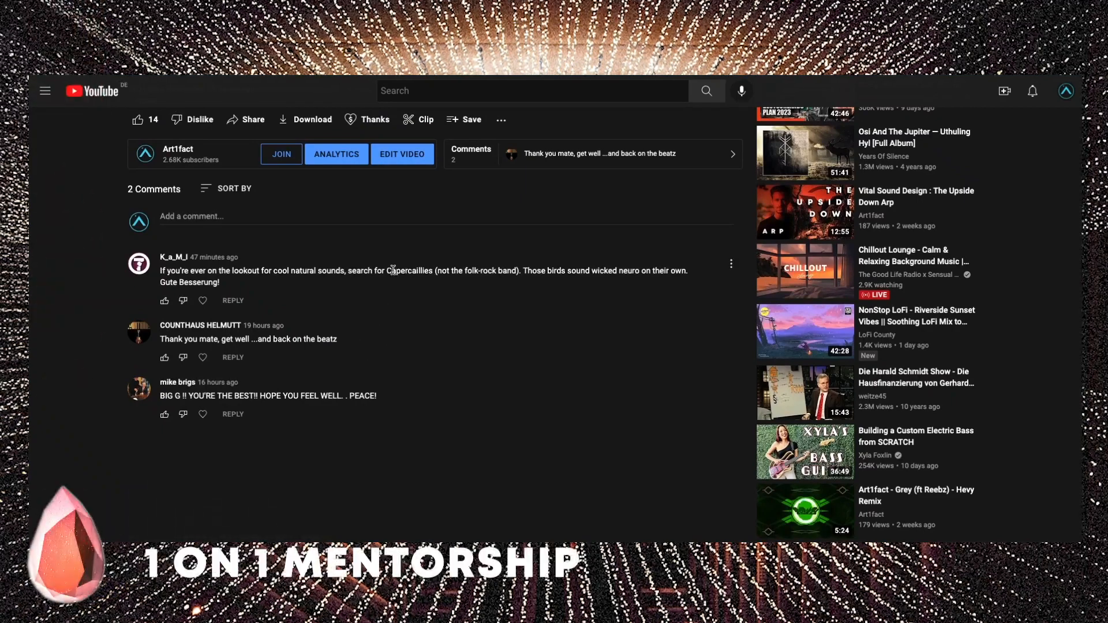
pyautogui.moveTo(387, 270); pyautogui.dragTo(420, 278)
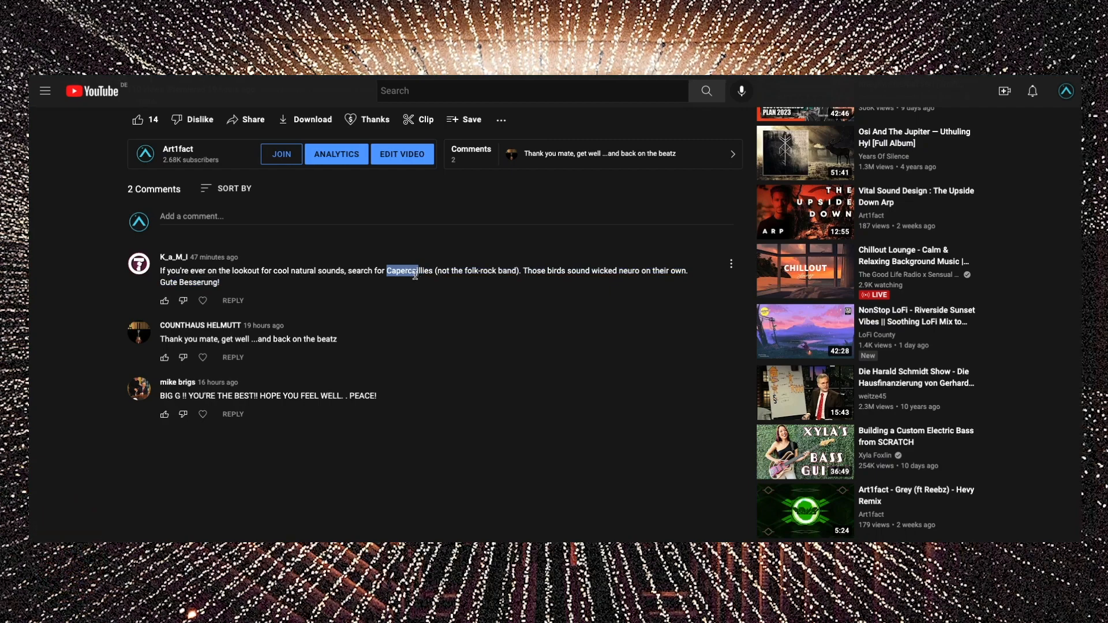
pyautogui.doubleClick(562, 269)
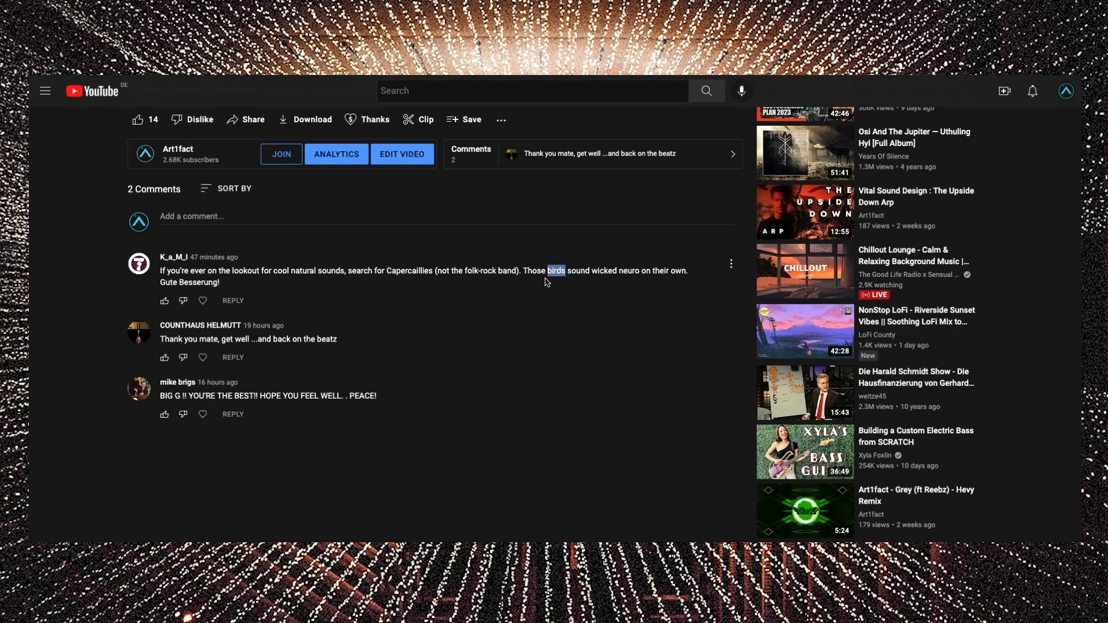
pyautogui.click(547, 282)
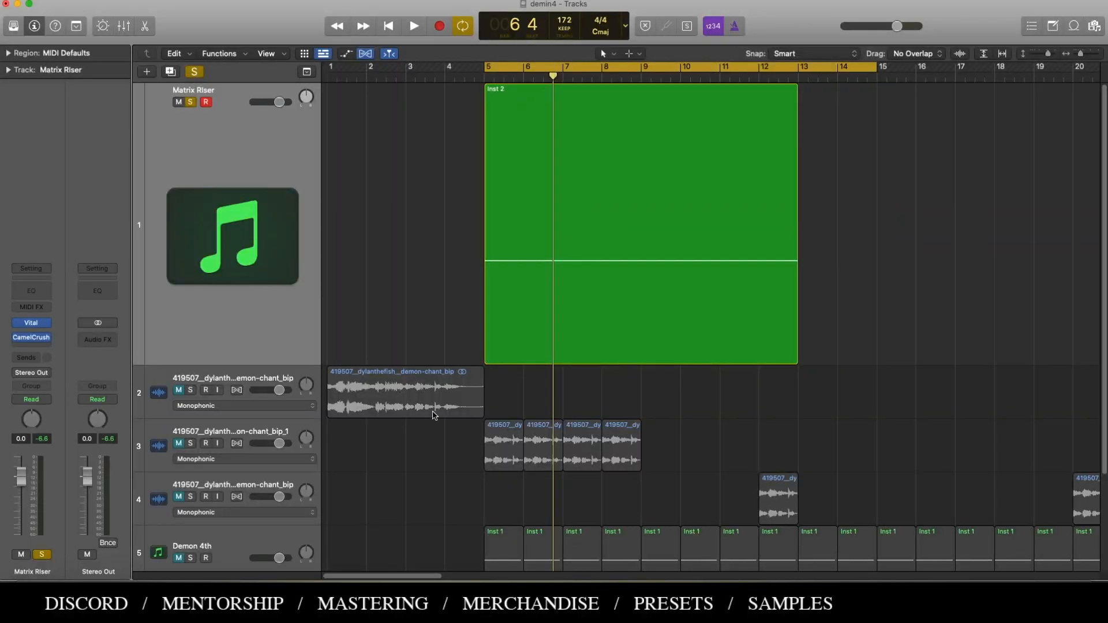
# Open the Vital synth on the Matrix Riser track in Logic Pro, review its modulation matrix and voice settings, and close it.
pyautogui.moveTo(43, 326)
pyautogui.click(33, 324)
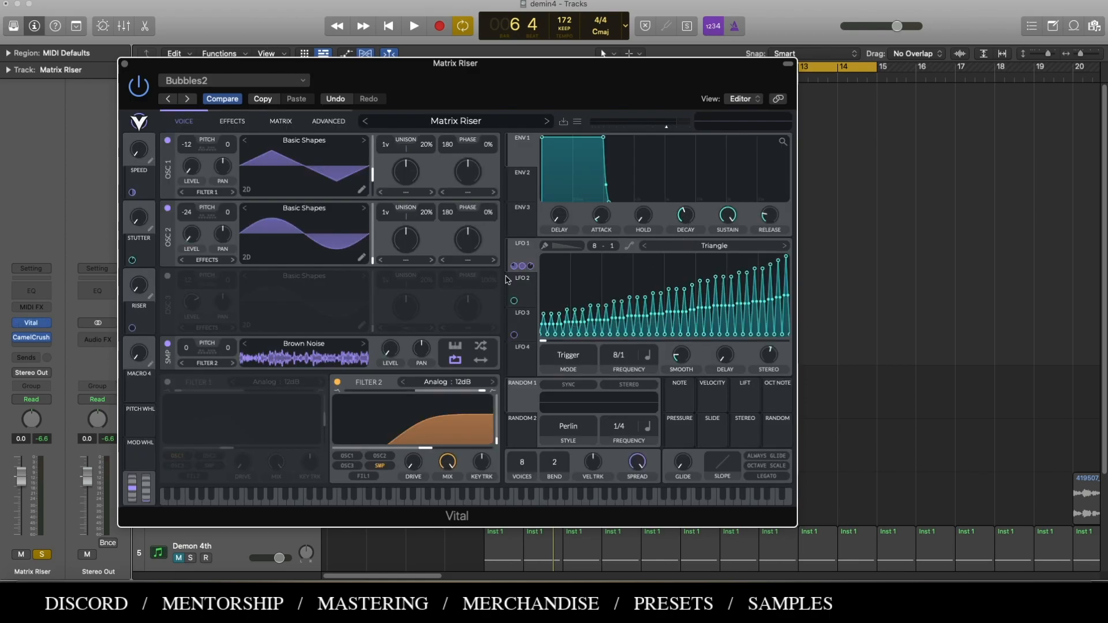
pyautogui.click(282, 121)
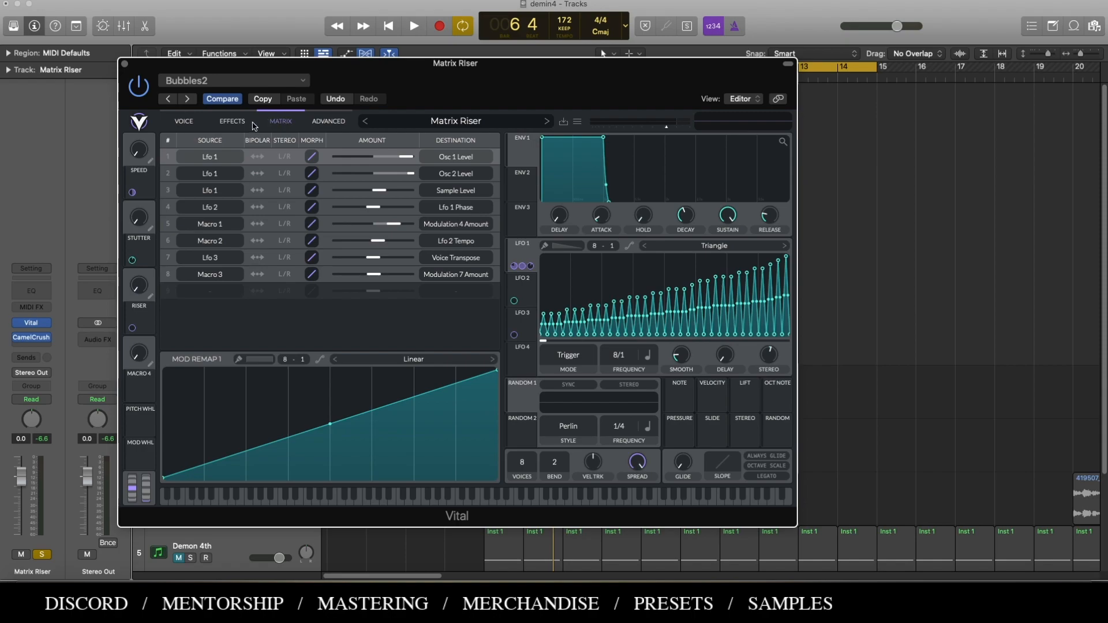
pyautogui.click(186, 125)
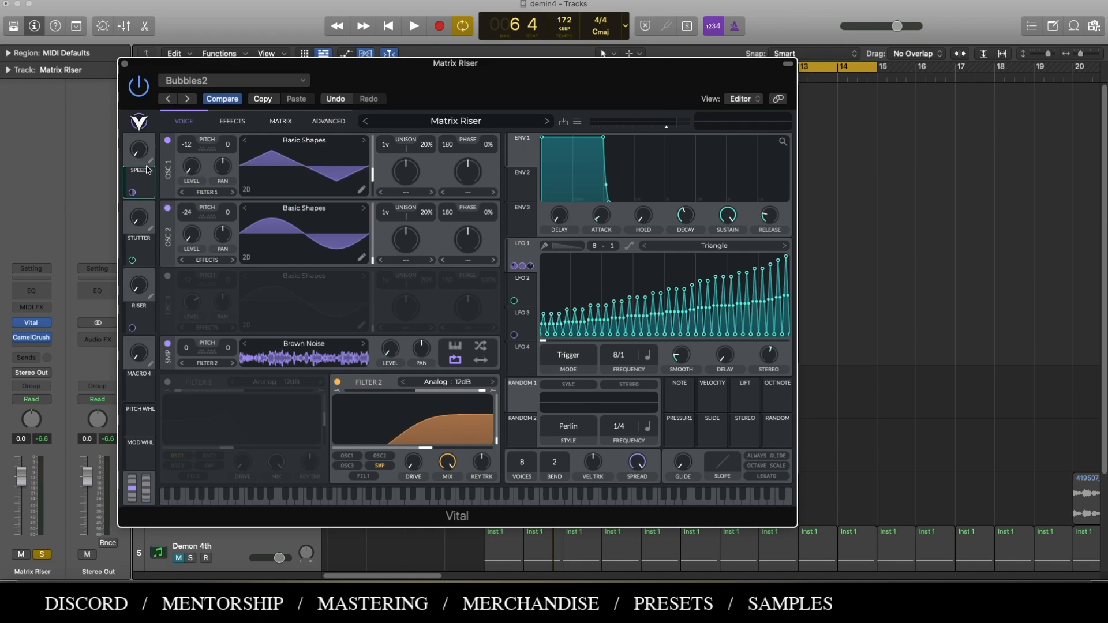
pyautogui.moveTo(146, 37); pyautogui.dragTo(132, 208)
pyautogui.click(124, 64)
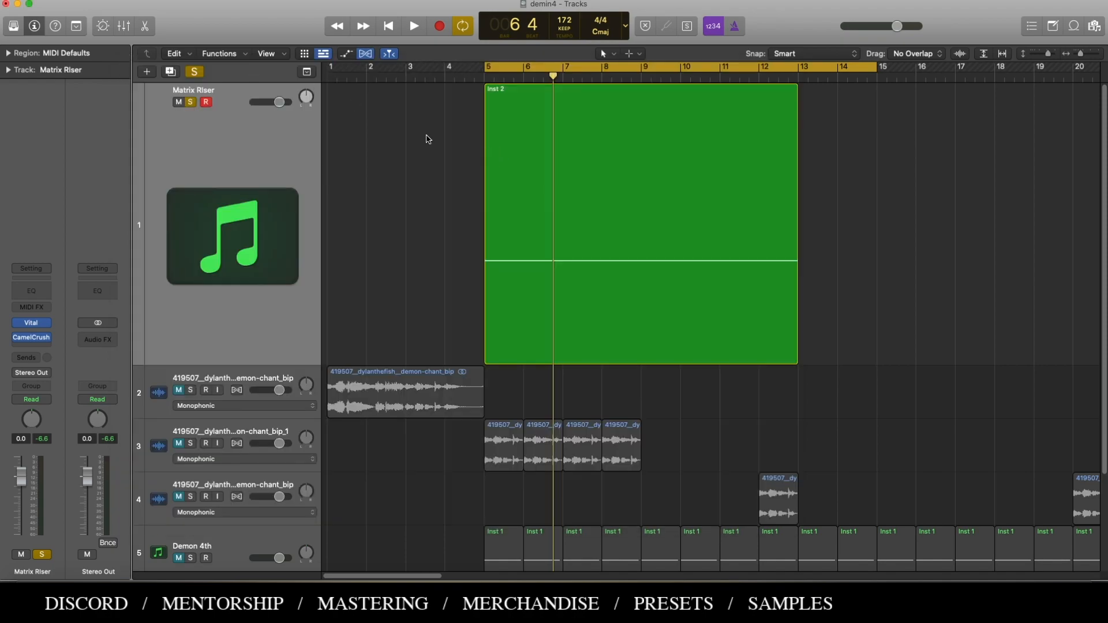
# Play the Matrix Riser region with the Vital synth open and its Riser macro turned up to maximum.
pyautogui.hscroll(2, 439, 198)
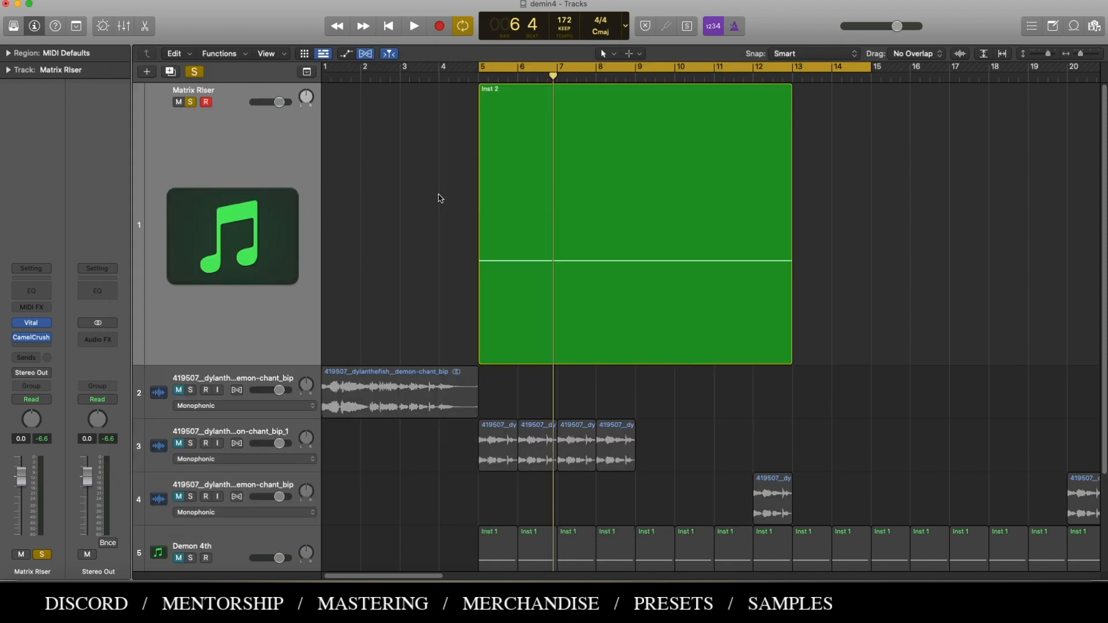
pyautogui.press('space')
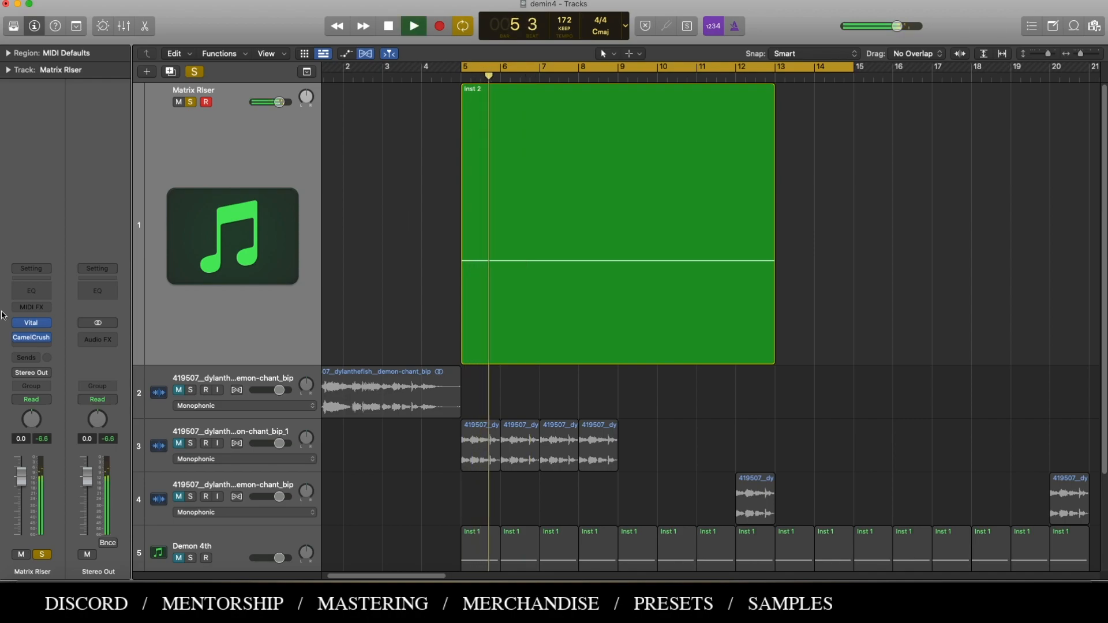
pyautogui.press('v')
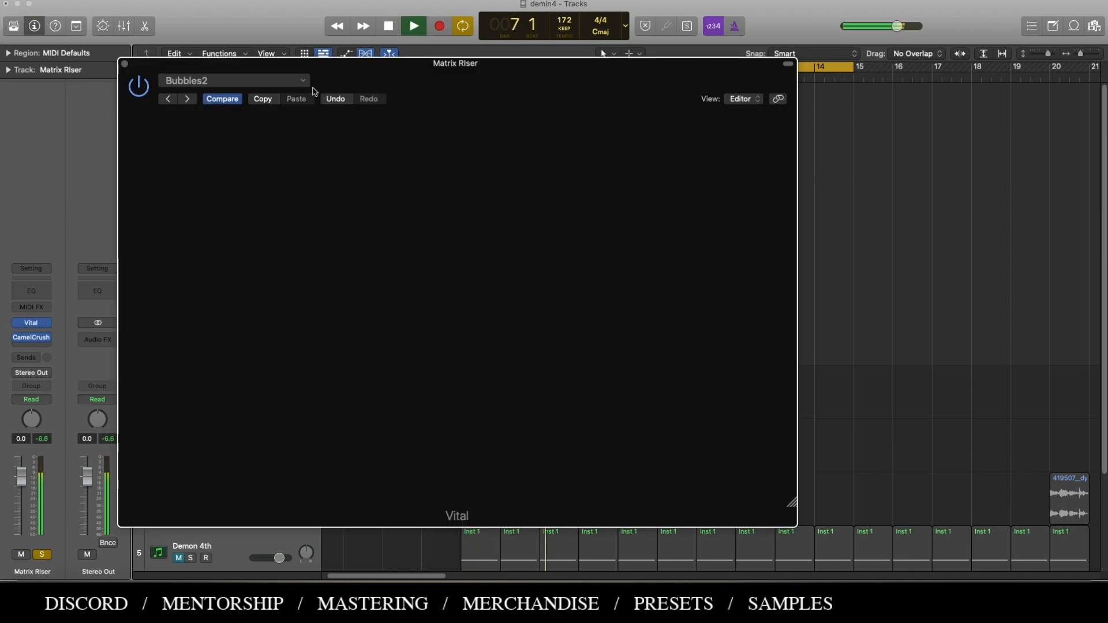
pyautogui.moveTo(333, 80); pyautogui.dragTo(315, 57)
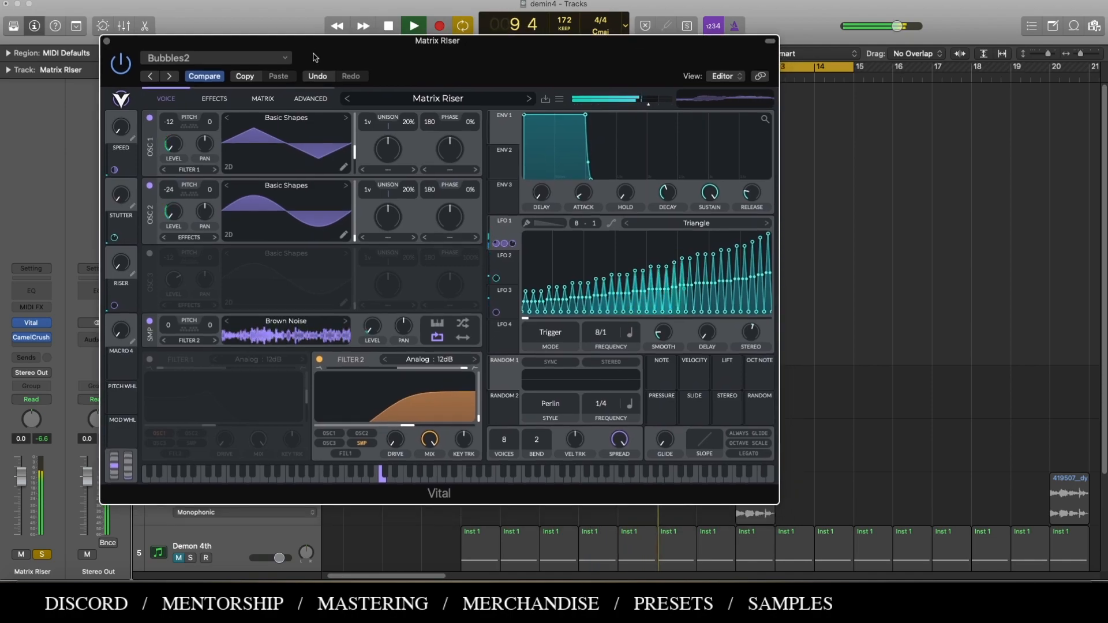
pyautogui.moveTo(315, 57); pyautogui.dragTo(324, 97)
pyautogui.press('space')
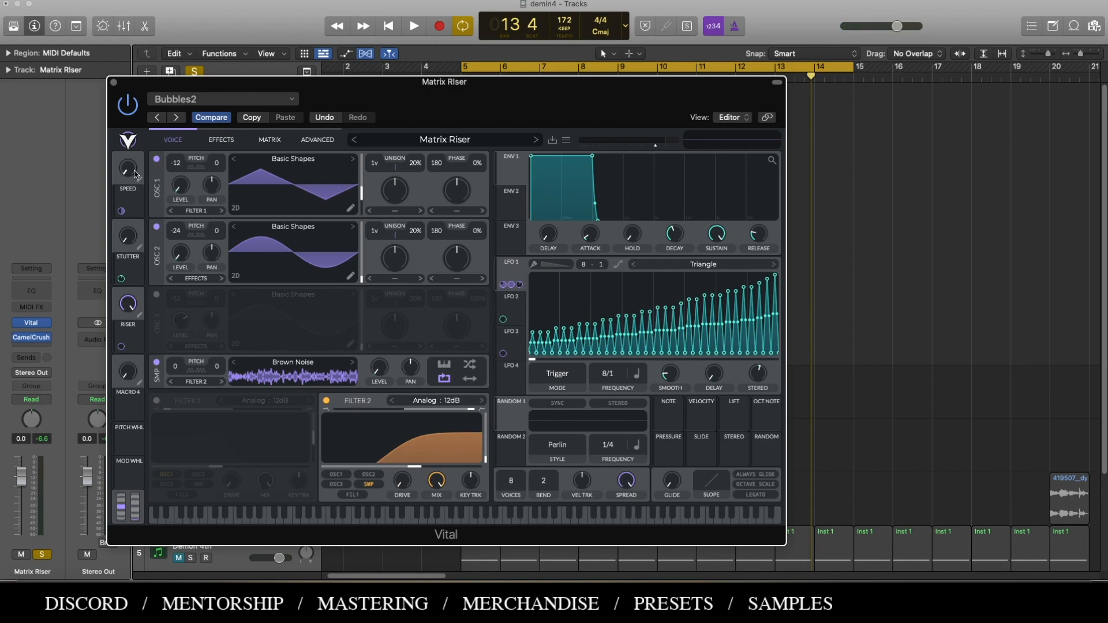
# Audition the riser with the Speed macro at maximum and again with it turned down partway.
pyautogui.moveTo(134, 170); pyautogui.dragTo(133, 30)
pyautogui.press('space')
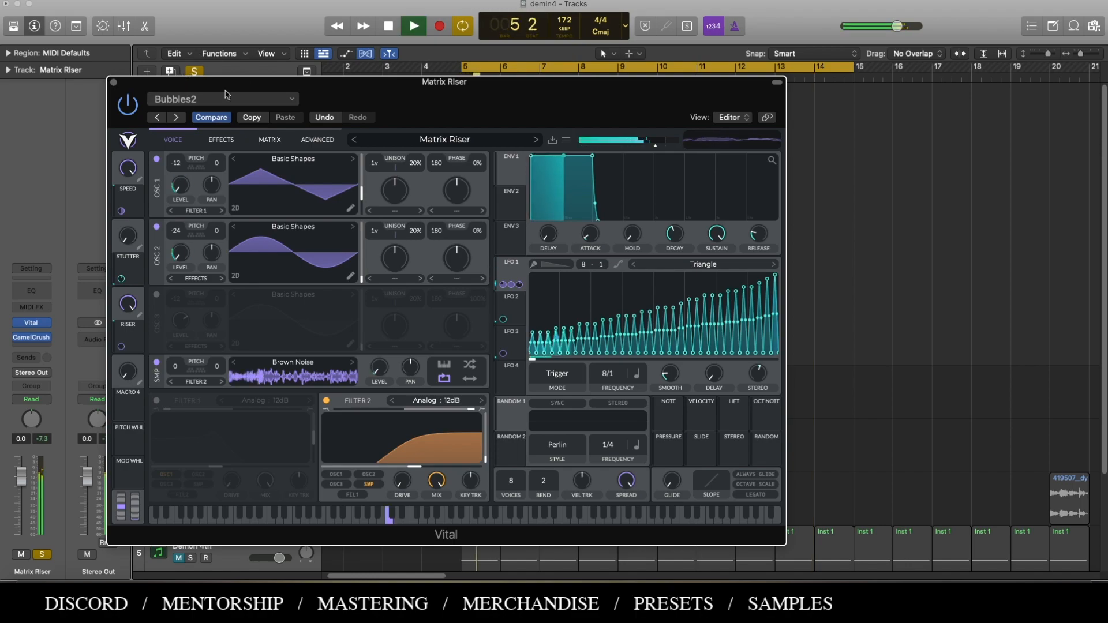
pyautogui.press('space')
pyautogui.moveTo(128, 168); pyautogui.dragTo(129, 209)
pyautogui.press('space')
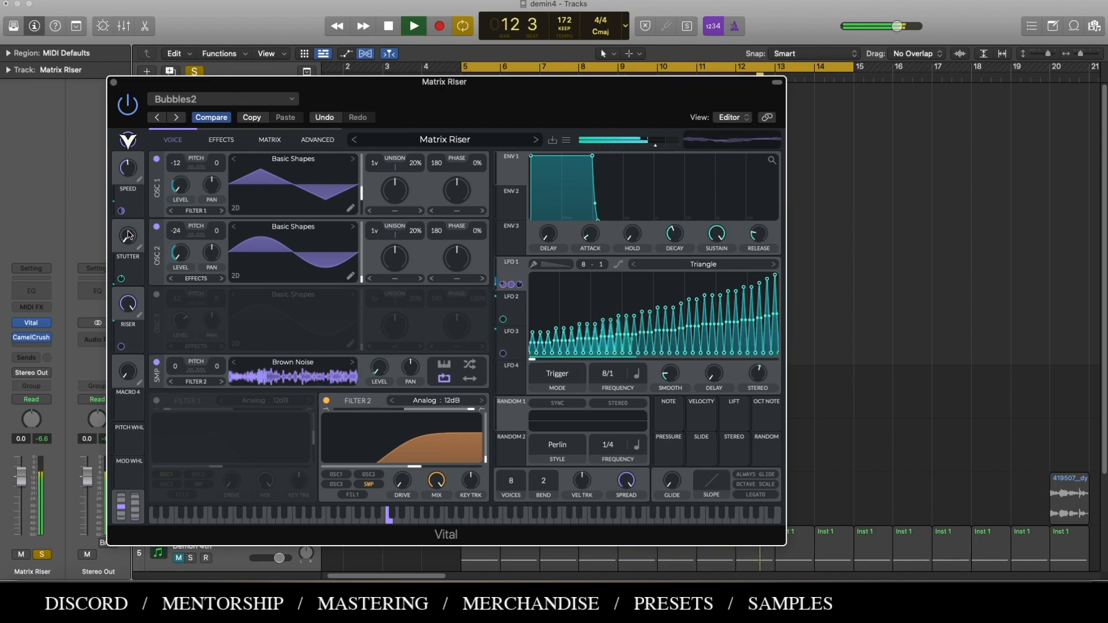
# Audition the riser with the Speed and Stutter macros both at maximum.
pyautogui.press('space')
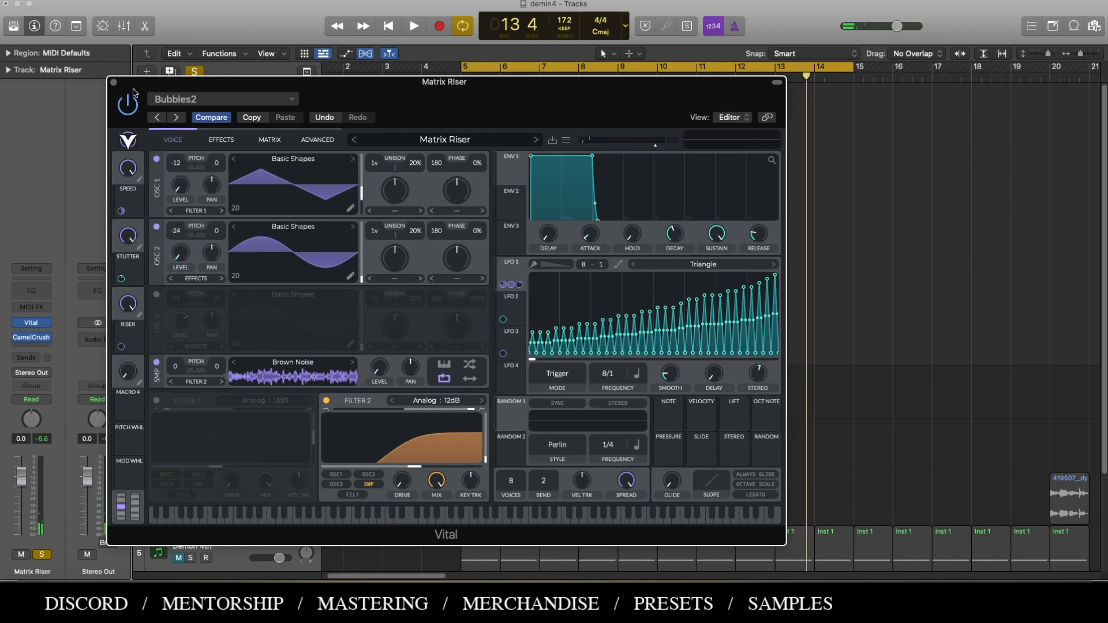
pyautogui.press('space')
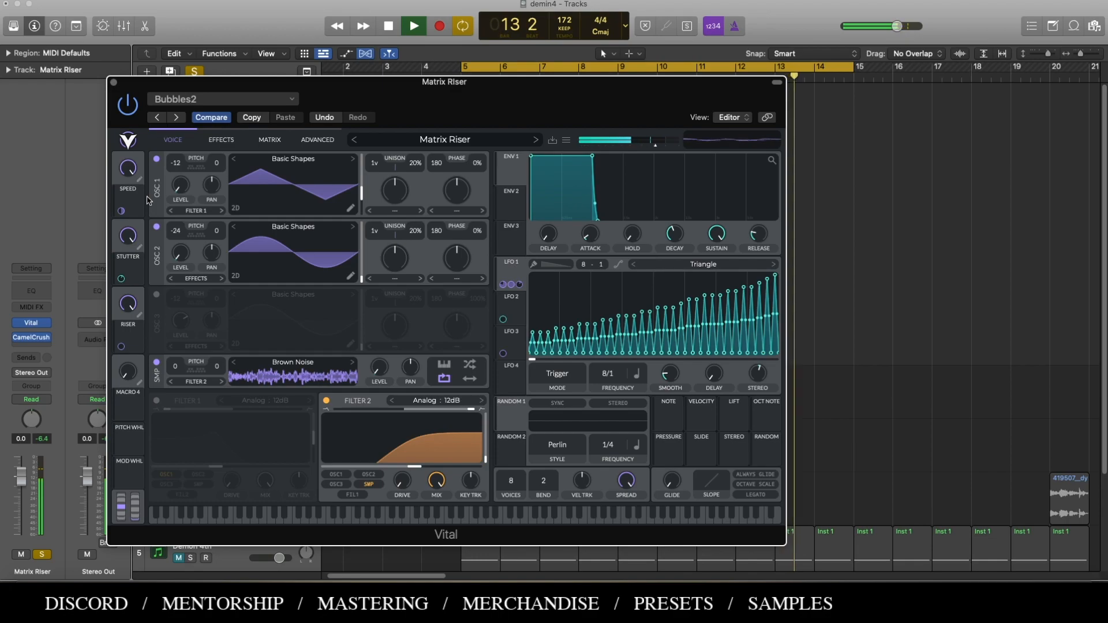
pyautogui.press('space')
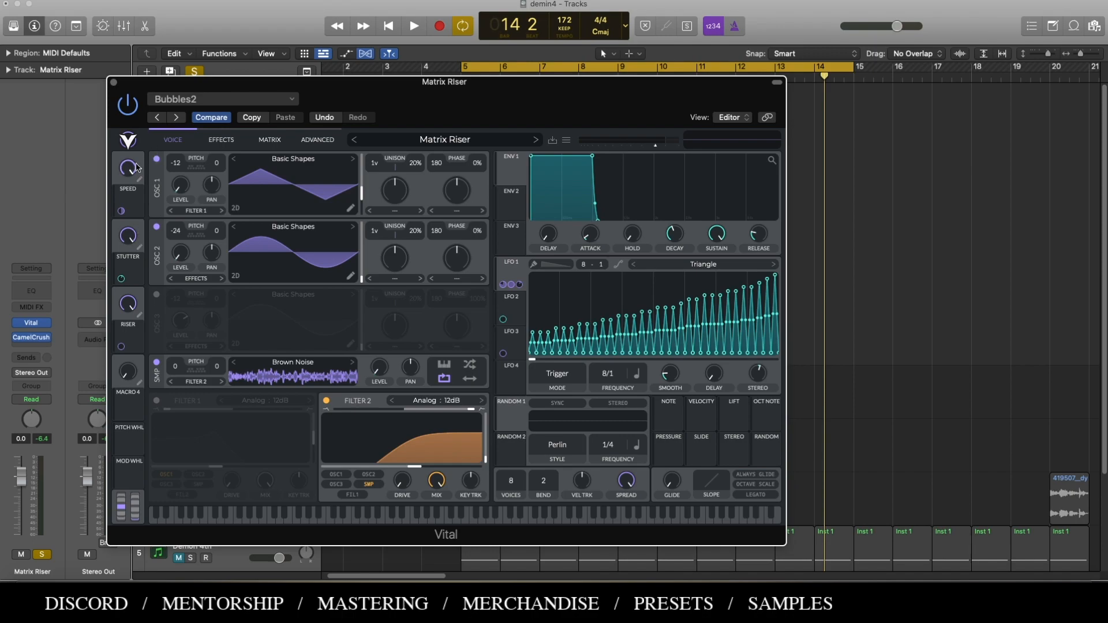
# Turn the Speed, Stutter and Riser macros down to zero and switch off all effects, oscillator 2 and the sampler.
pyautogui.moveTo(131, 165); pyautogui.dragTo(136, 273)
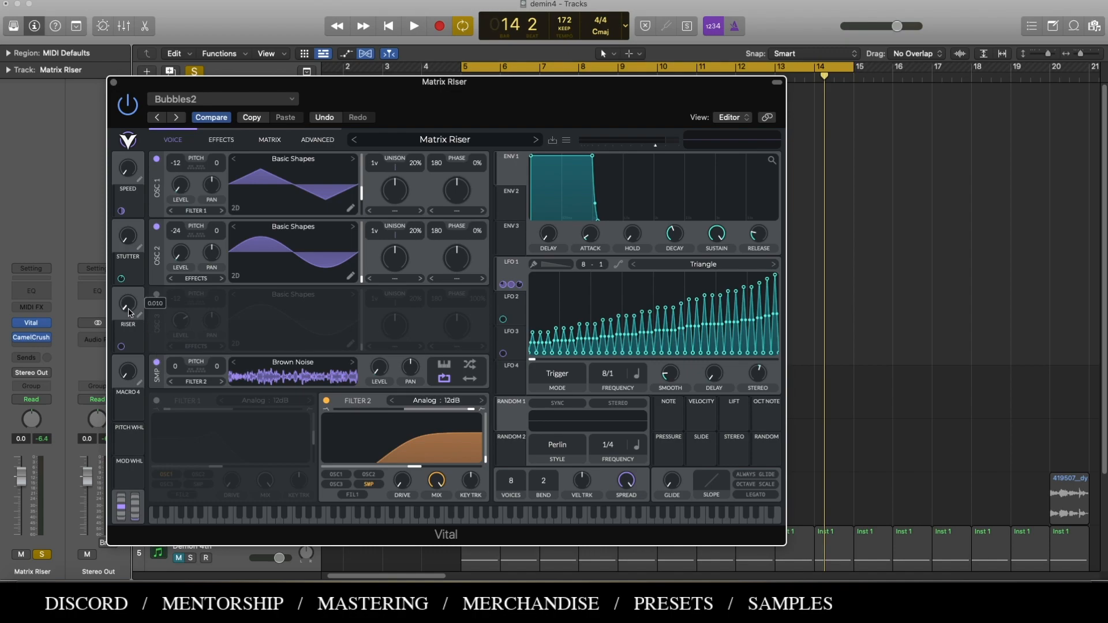
pyautogui.click(223, 141)
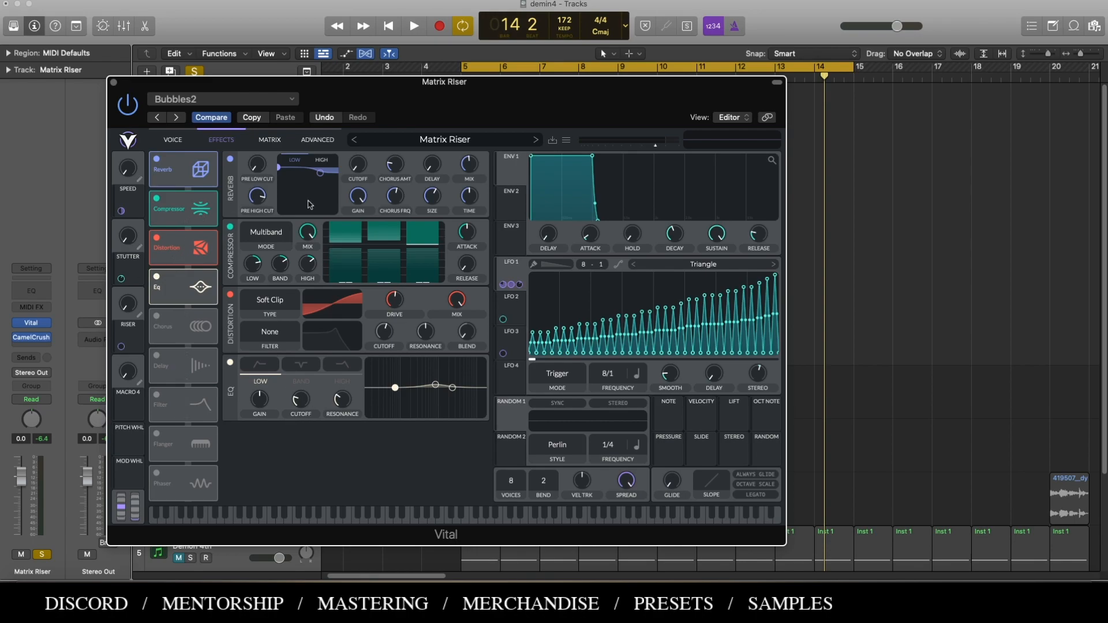
pyautogui.click(172, 139)
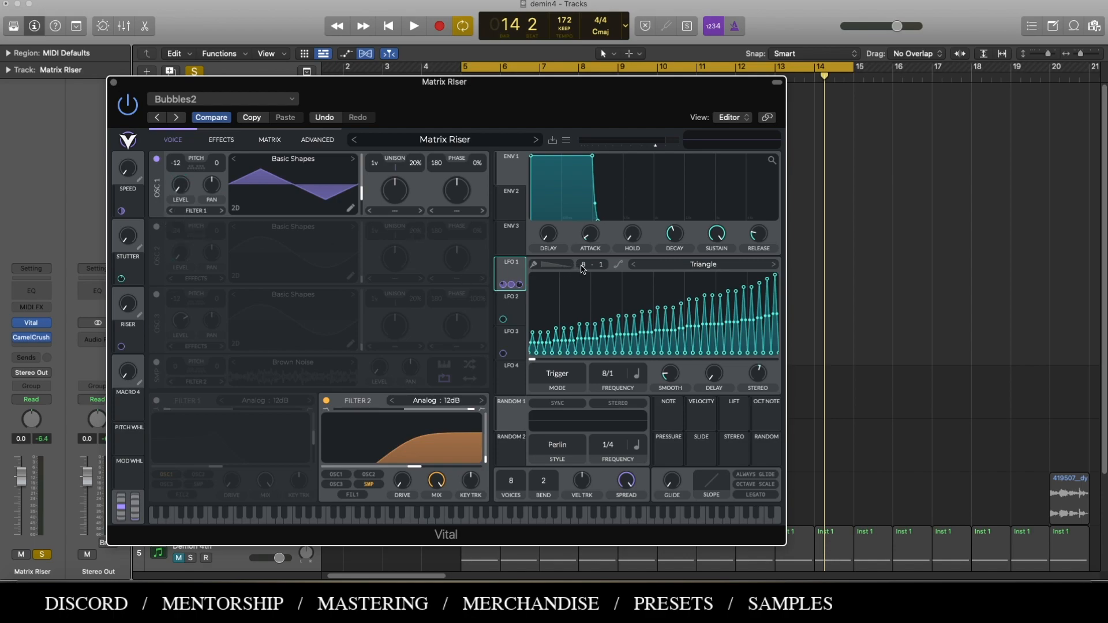
# Set LFO 1's horizontal grid to 32, paint with the Tri brush shape, and check the LFO's stereo setting.
pyautogui.moveTo(582, 270); pyautogui.dragTo(593, 100)
pyautogui.moveTo(521, 285)
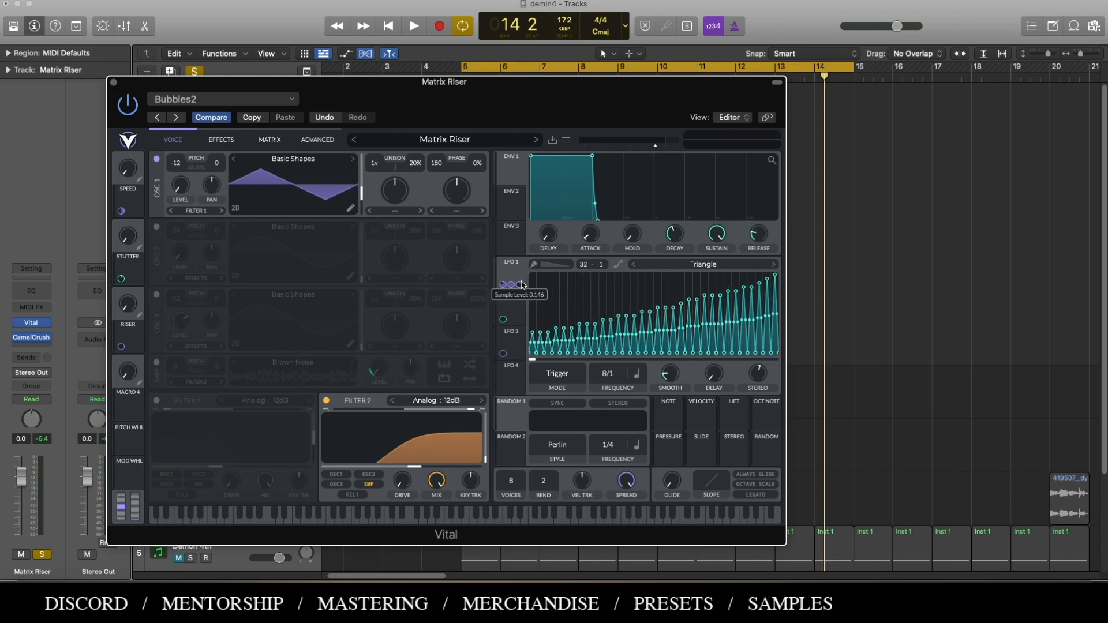
pyautogui.click(543, 266)
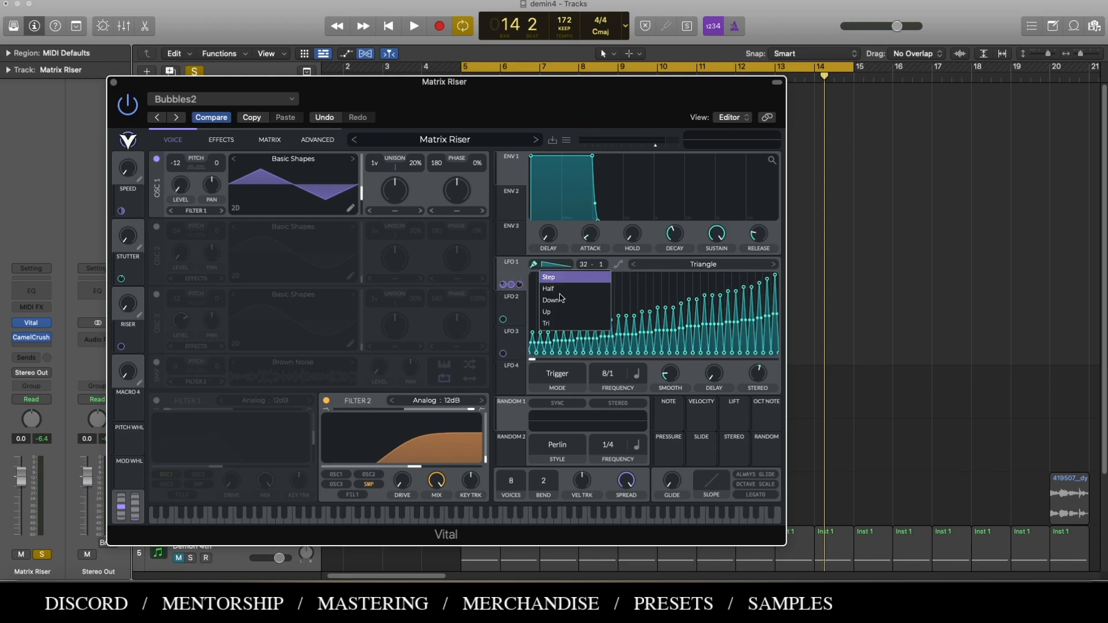
pyautogui.click(536, 345)
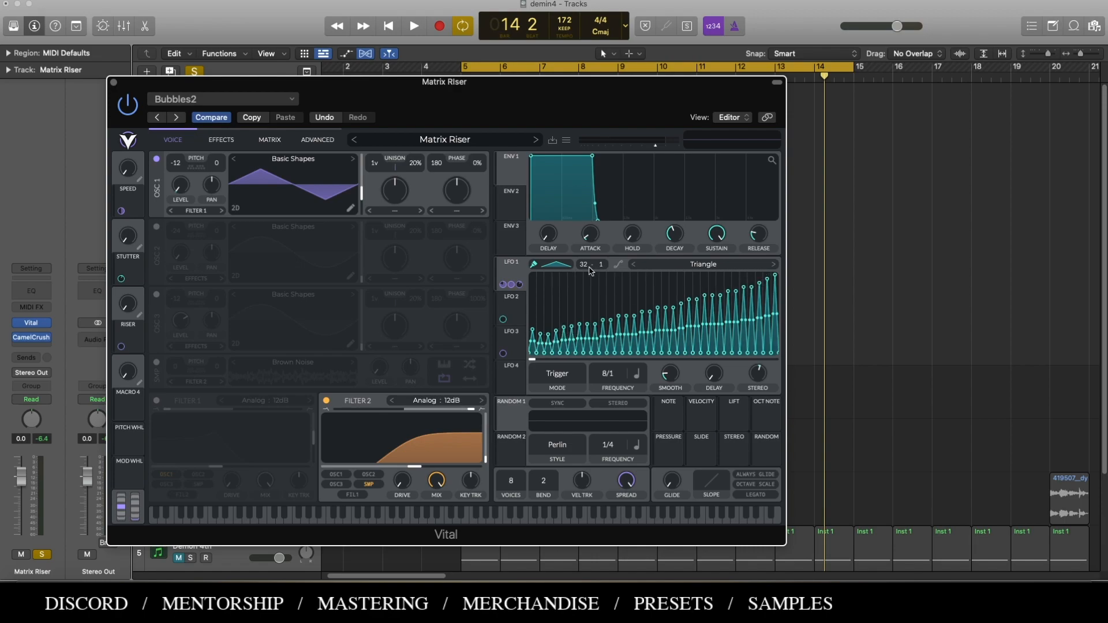
pyautogui.moveTo(180, 213)
pyautogui.doubleClick(758, 376)
pyautogui.click(757, 374)
# Switch on oscillator 2 and the Brown Noise sampler, and check the sampler's level modulation.
pyautogui.click(156, 226)
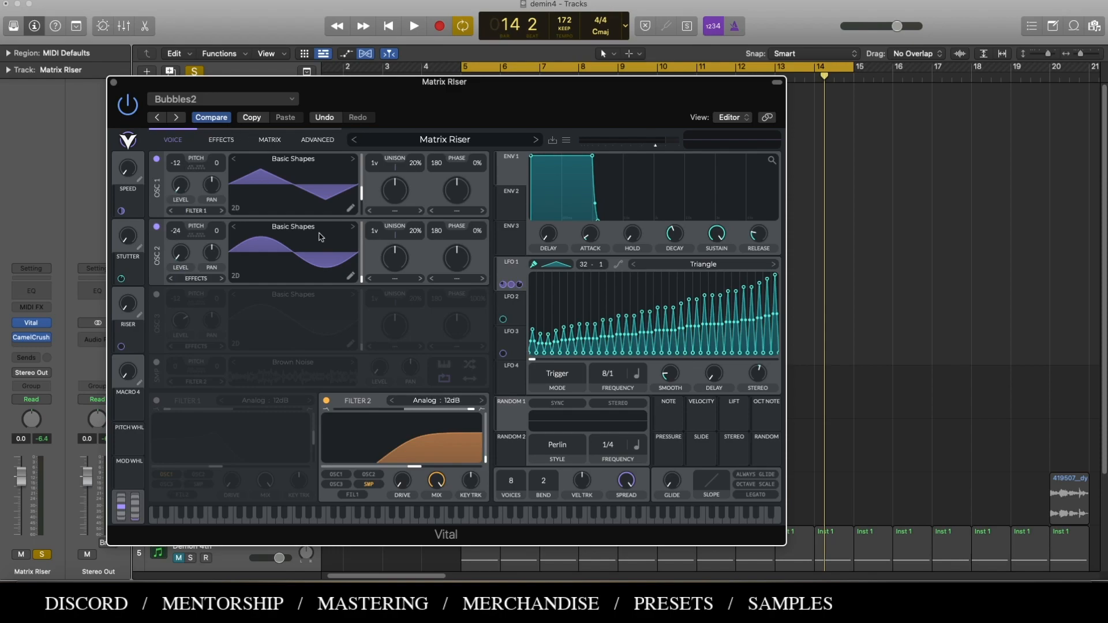
pyautogui.moveTo(177, 254)
pyautogui.click(157, 362)
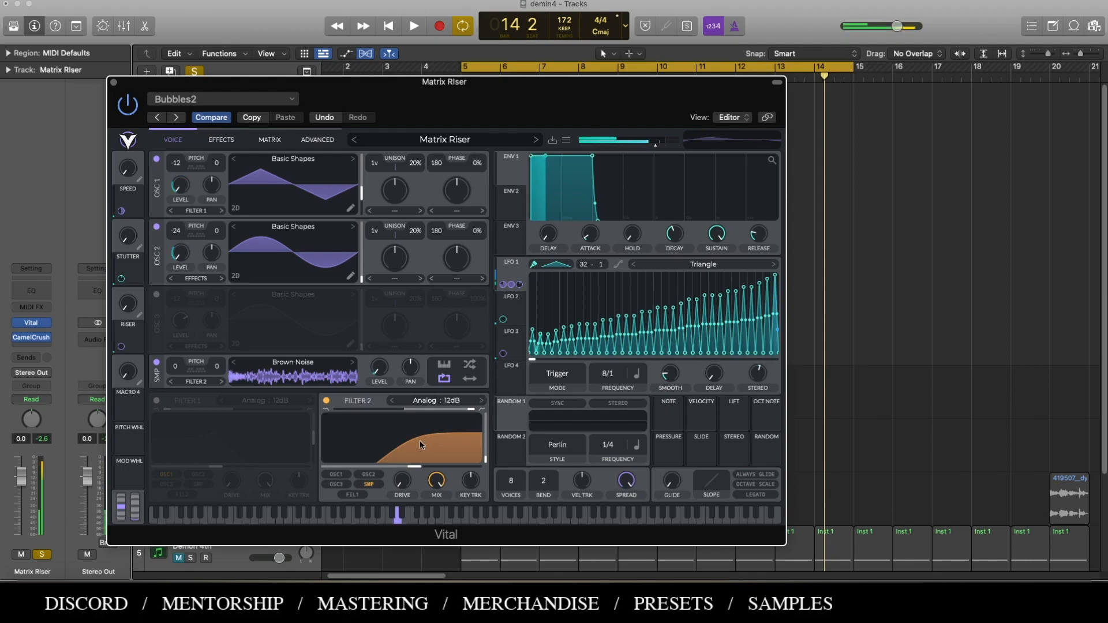
pyautogui.moveTo(377, 380); pyautogui.dragTo(383, 377)
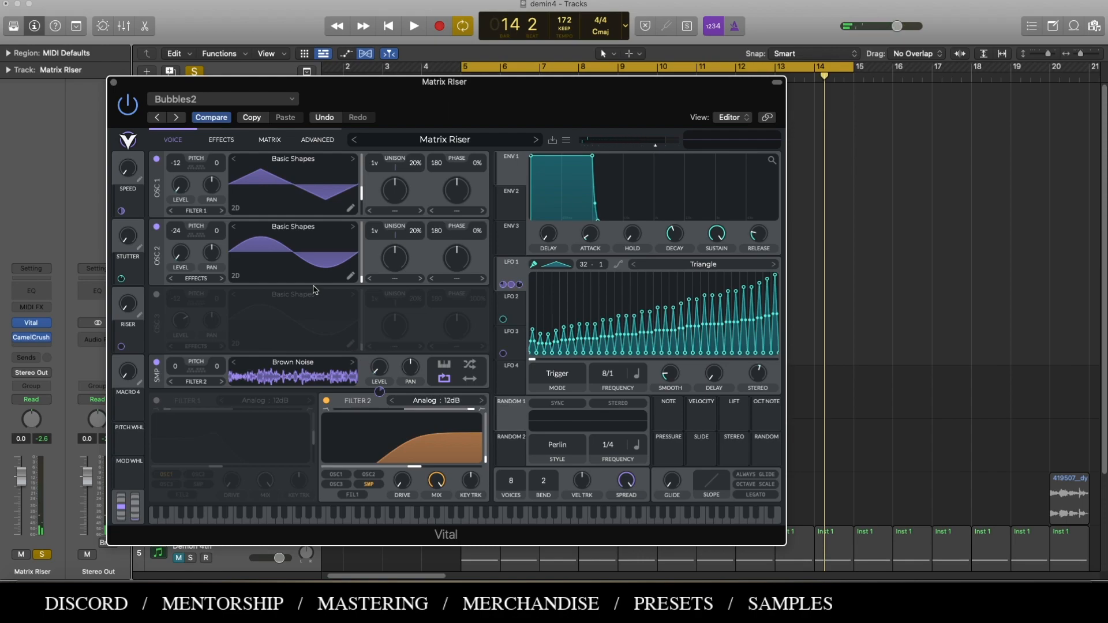
# Enable the Reverb and the Multiband Compressor effects in the preset's effects chain.
pyautogui.click(223, 143)
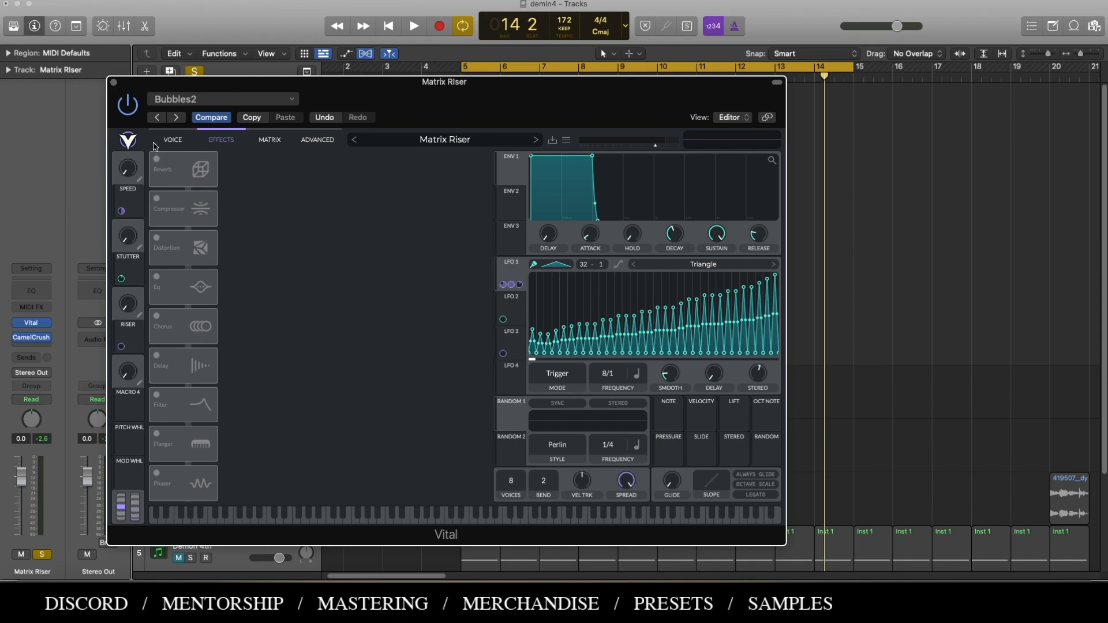
pyautogui.click(156, 160)
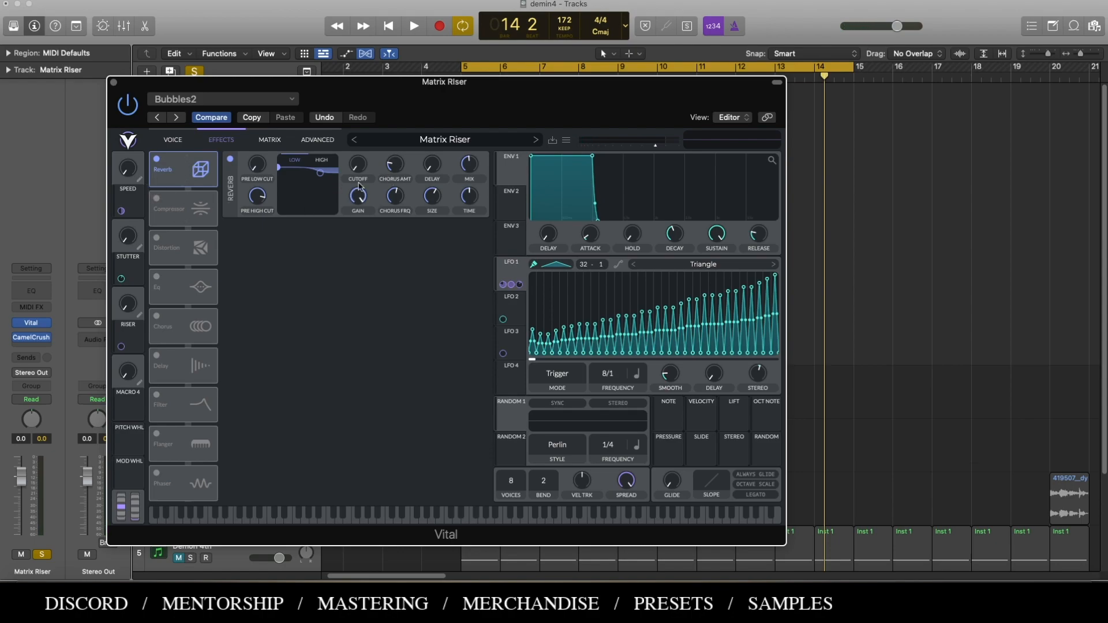
pyautogui.click(157, 199)
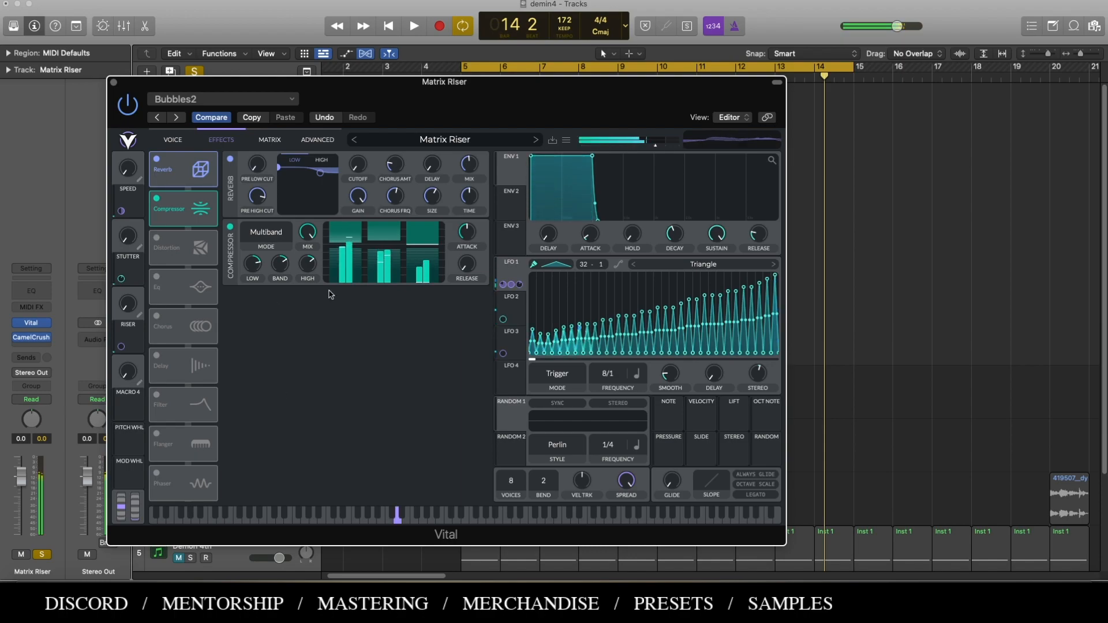
# Check the noise sampler's level and the compressor's attack and release, and try the Distortion effect on and off.
pyautogui.click(172, 139)
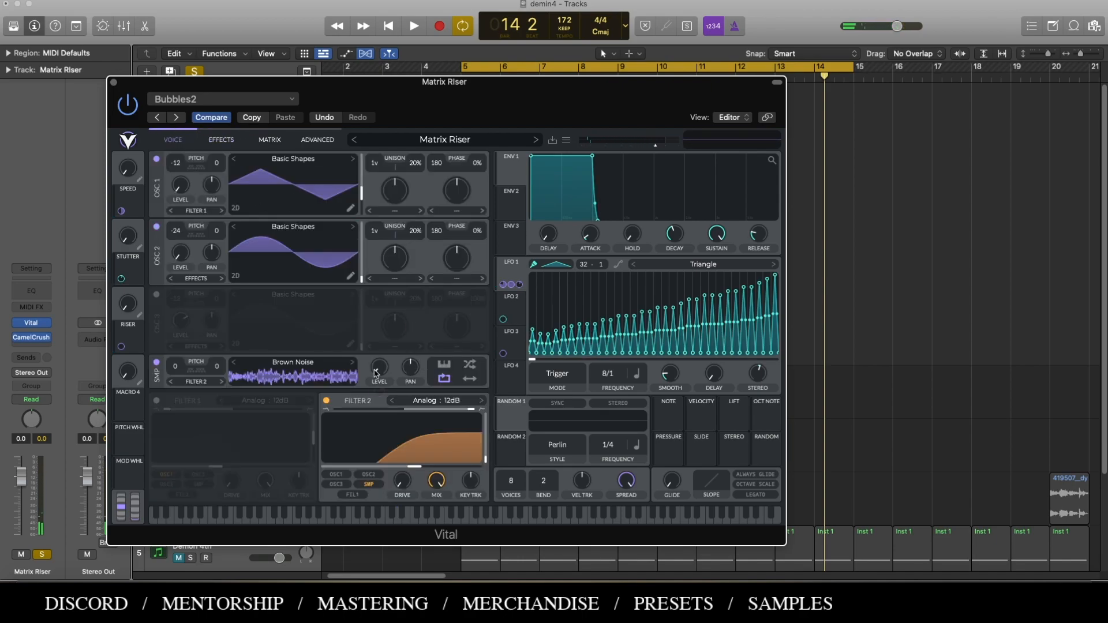
pyautogui.moveTo(379, 376)
pyautogui.click(229, 141)
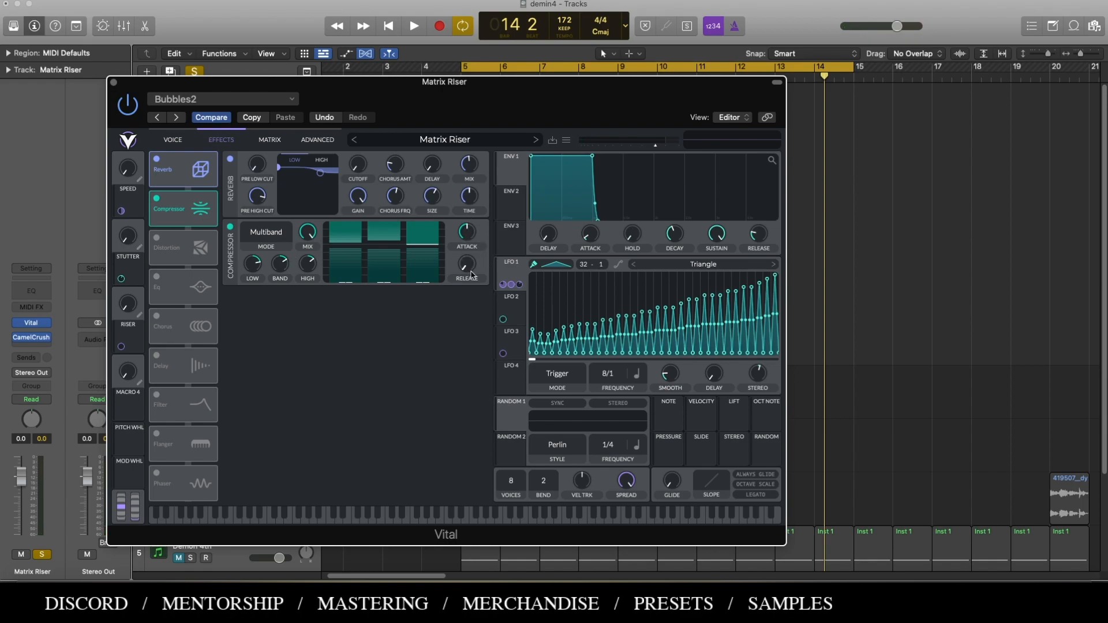
pyautogui.moveTo(472, 276)
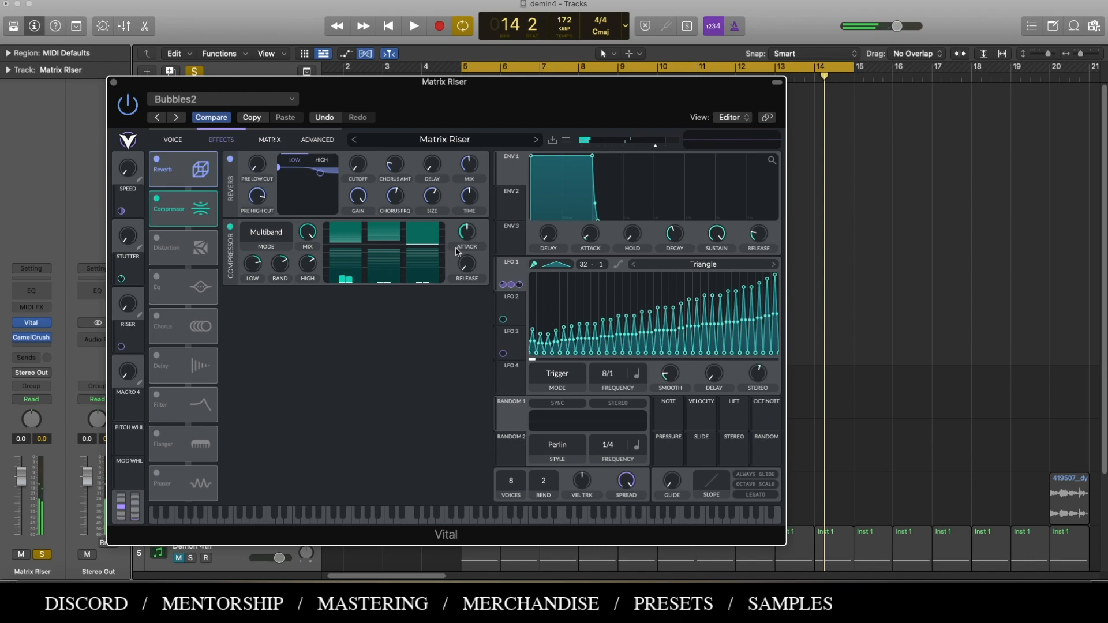
pyautogui.click(156, 238)
pyautogui.click(160, 240)
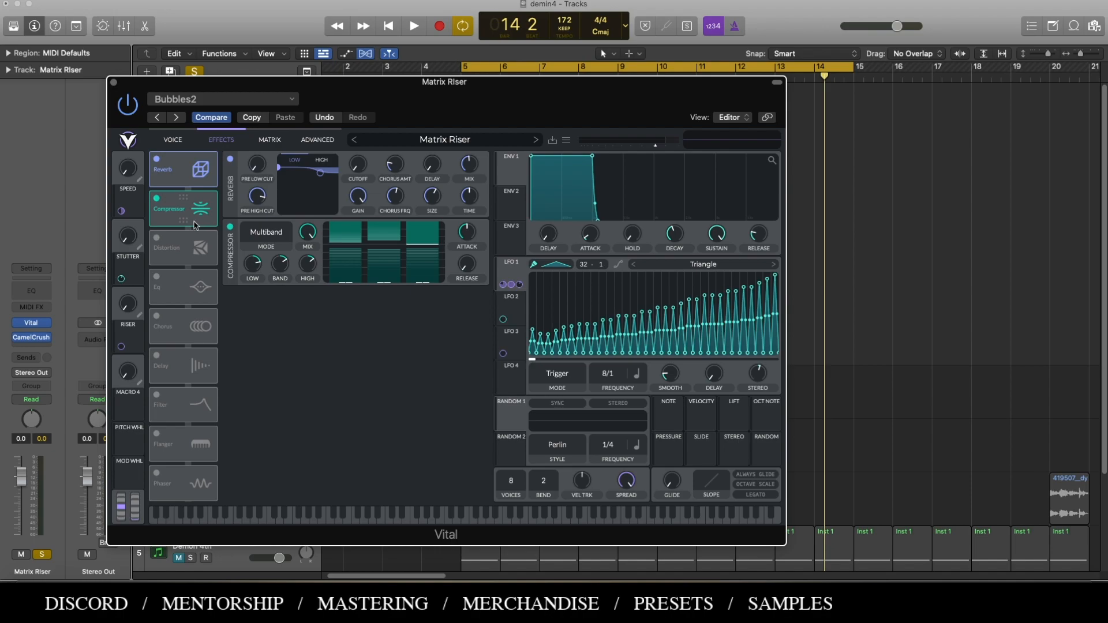
# Enable the Distortion and EQ effects in the preset's effects chain, and try the Chorus effect on and off.
pyautogui.click(157, 239)
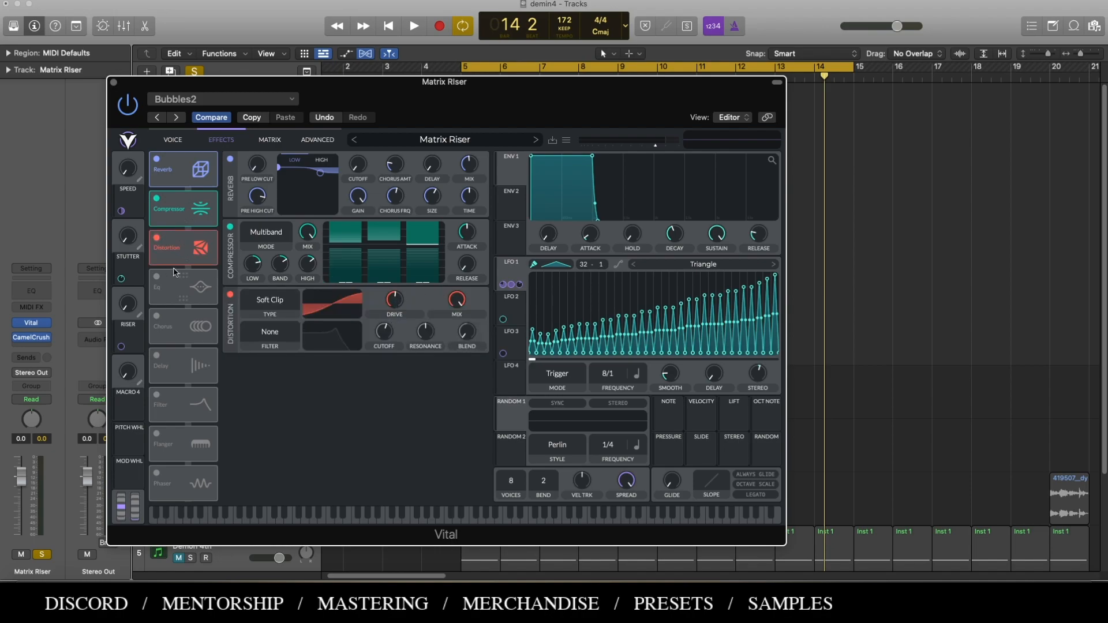
pyautogui.click(154, 275)
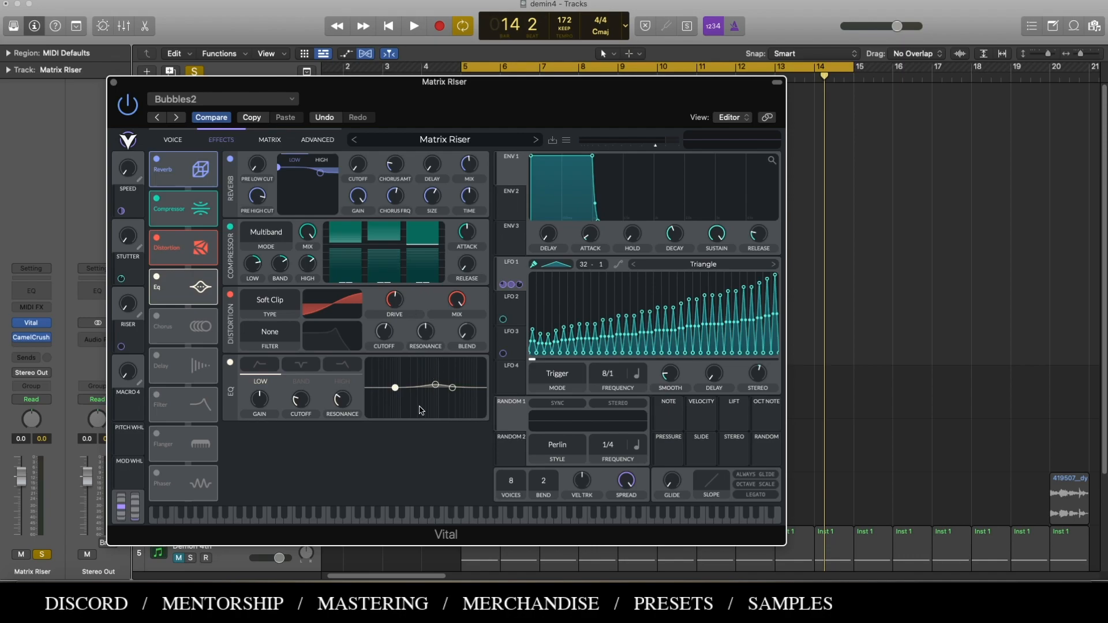
pyautogui.click(157, 316)
pyautogui.click(157, 316)
# View the modulation matrix, try shifting LFO 1's phase, and reset the phase to its default value.
pyautogui.click(174, 140)
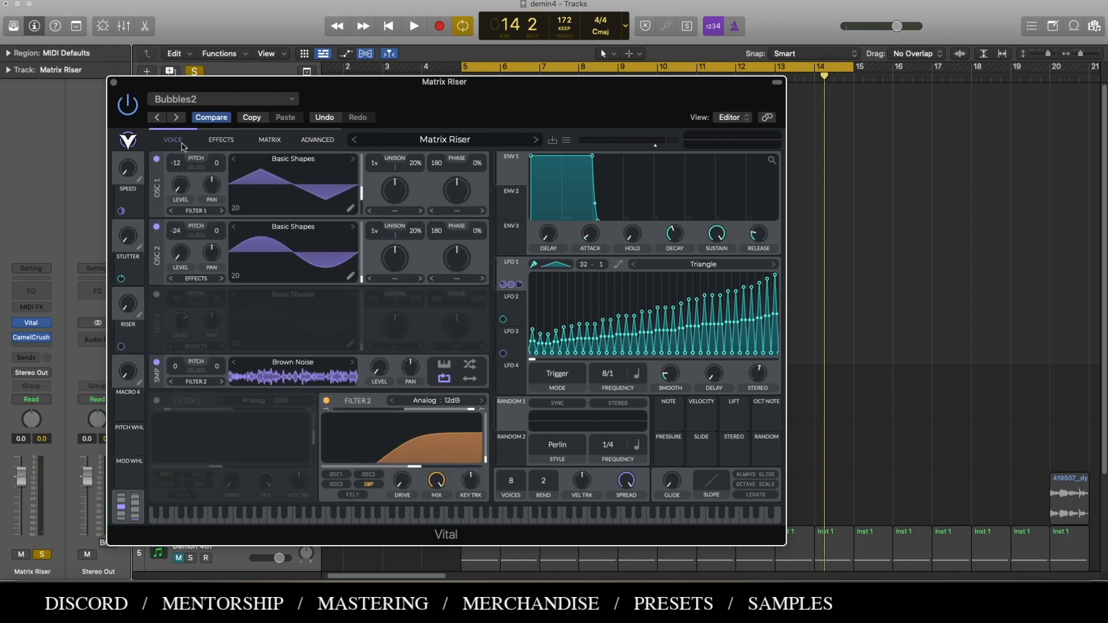
pyautogui.click(269, 141)
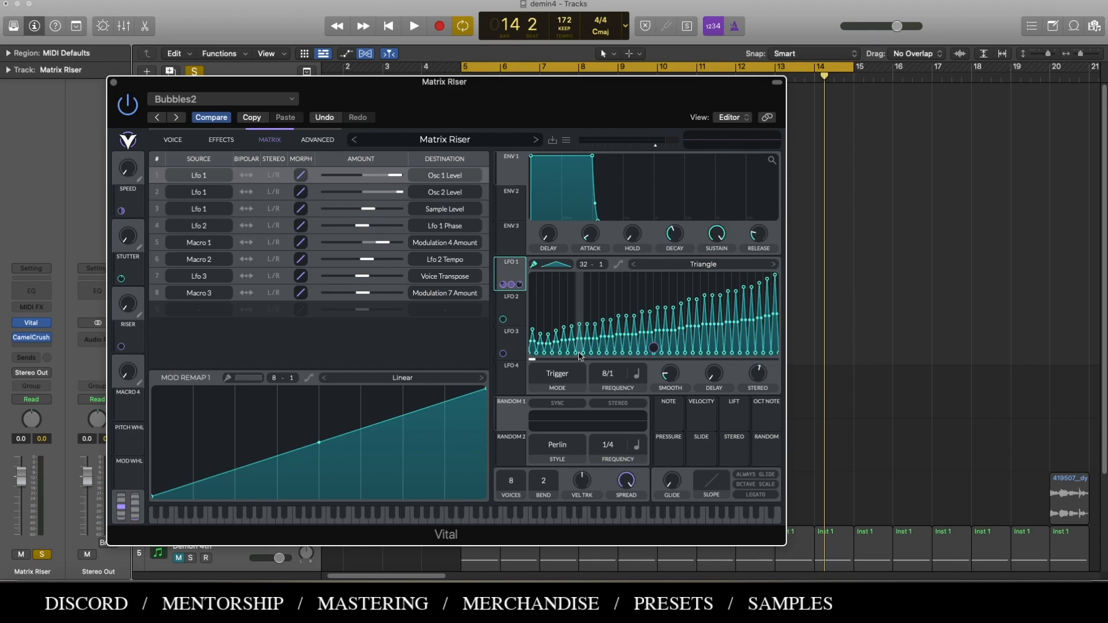
pyautogui.moveTo(557, 358); pyautogui.dragTo(593, 357)
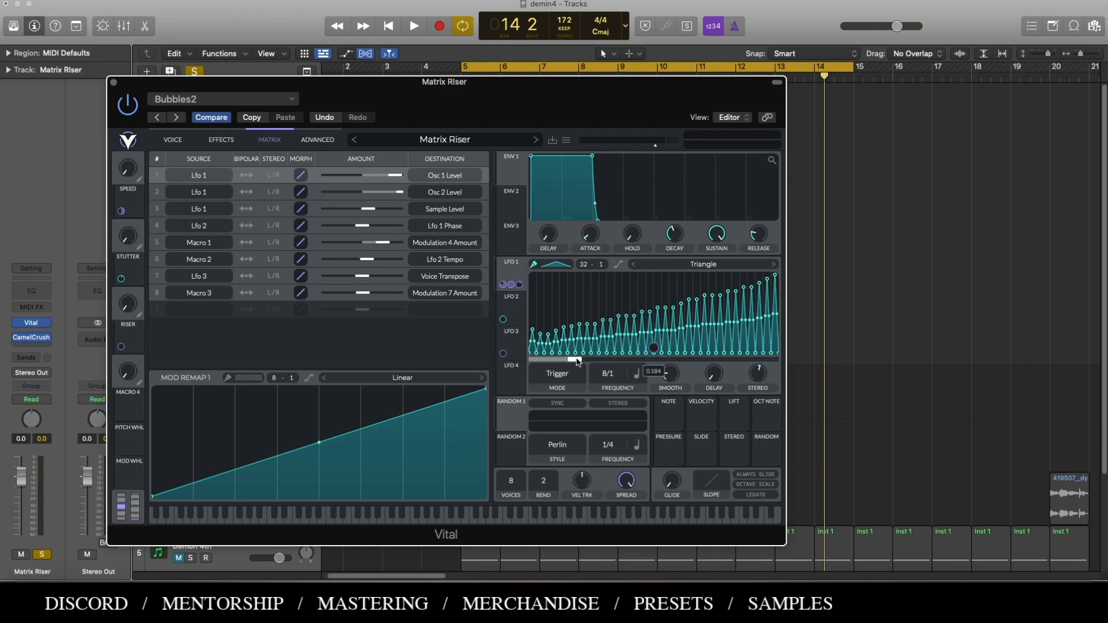
pyautogui.rightClick(577, 361)
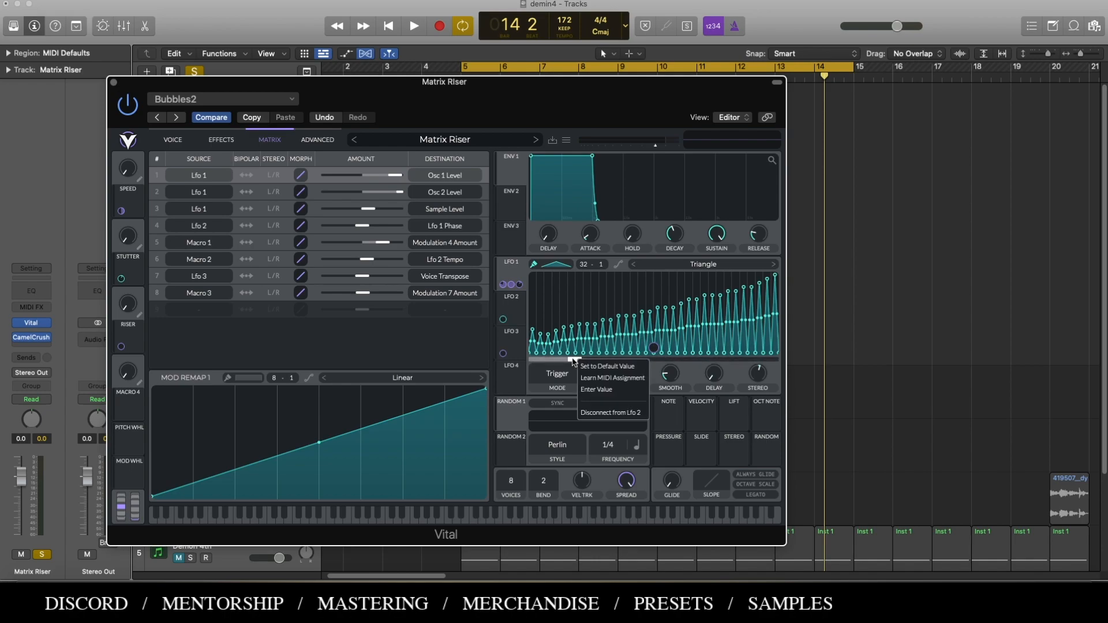
pyautogui.click(600, 366)
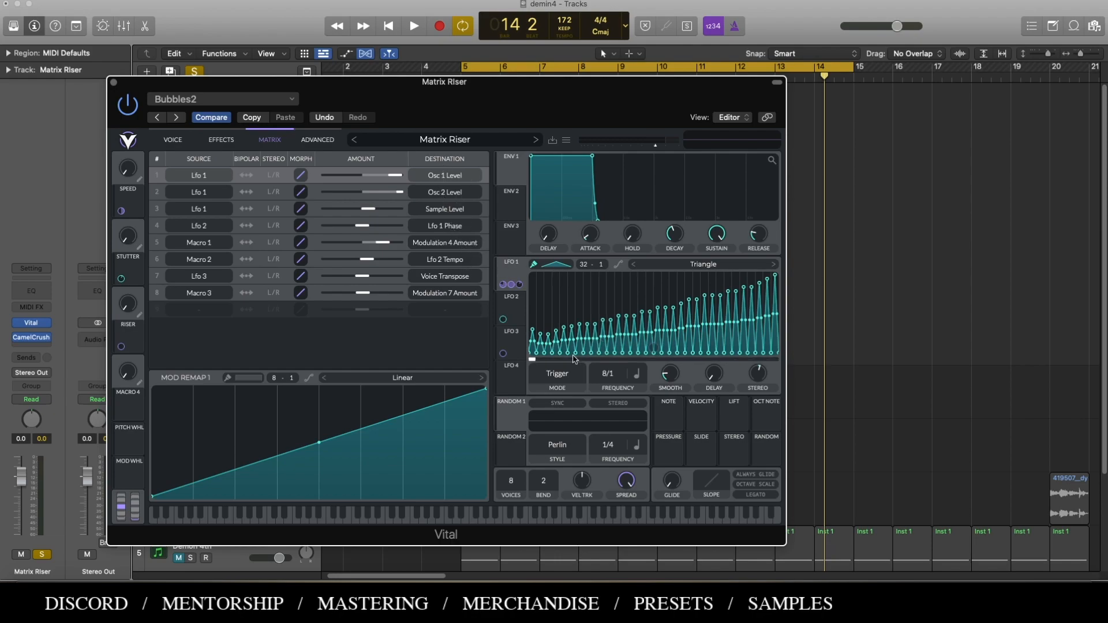
pyautogui.moveTo(575, 361)
pyautogui.mouseDown()
pyautogui.moveTo(586, 361)
pyautogui.moveTo(577, 362)
pyautogui.mouseUp()
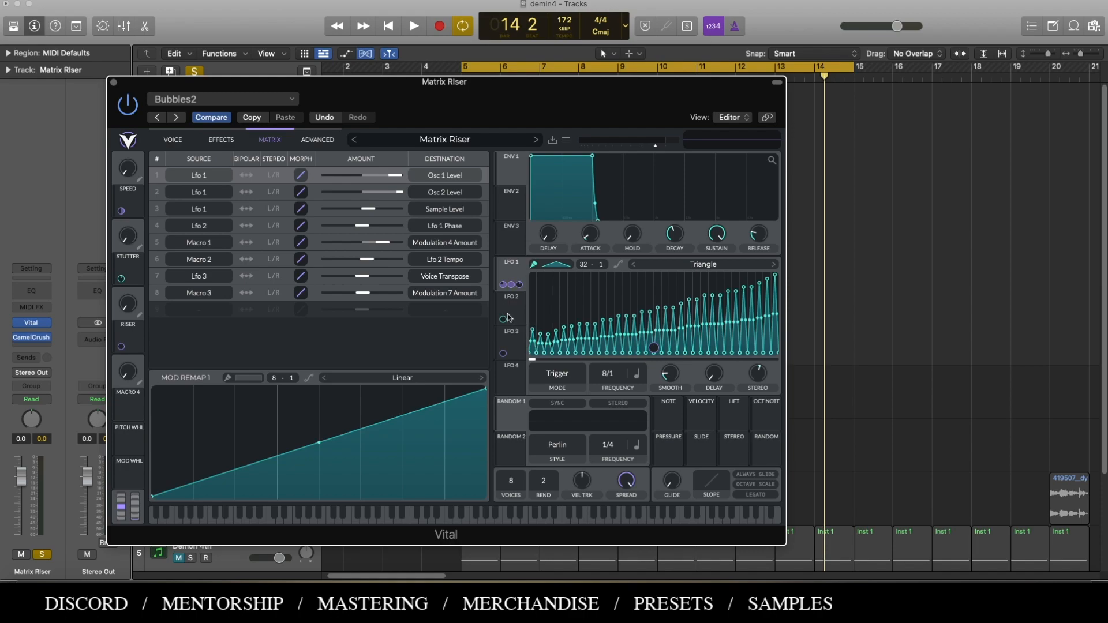
# Examine how LFO 2 modulates LFO 1's phase, and check the Speed macro's connection to that modulation amount.
pyautogui.click(525, 318)
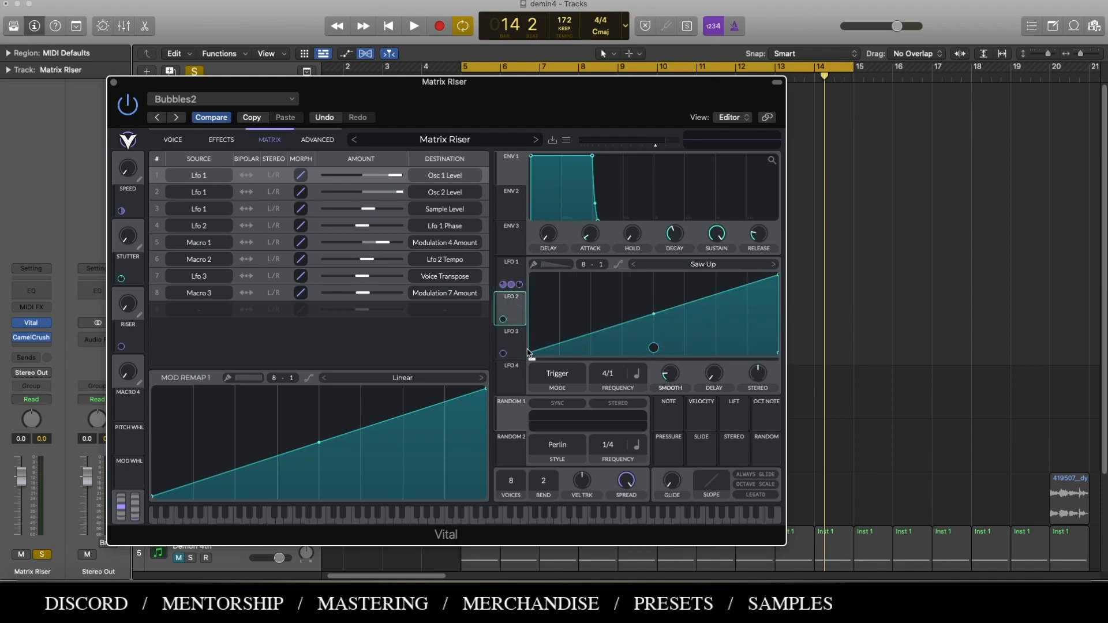
pyautogui.click(511, 274)
pyautogui.click(517, 303)
pyautogui.moveTo(654, 352)
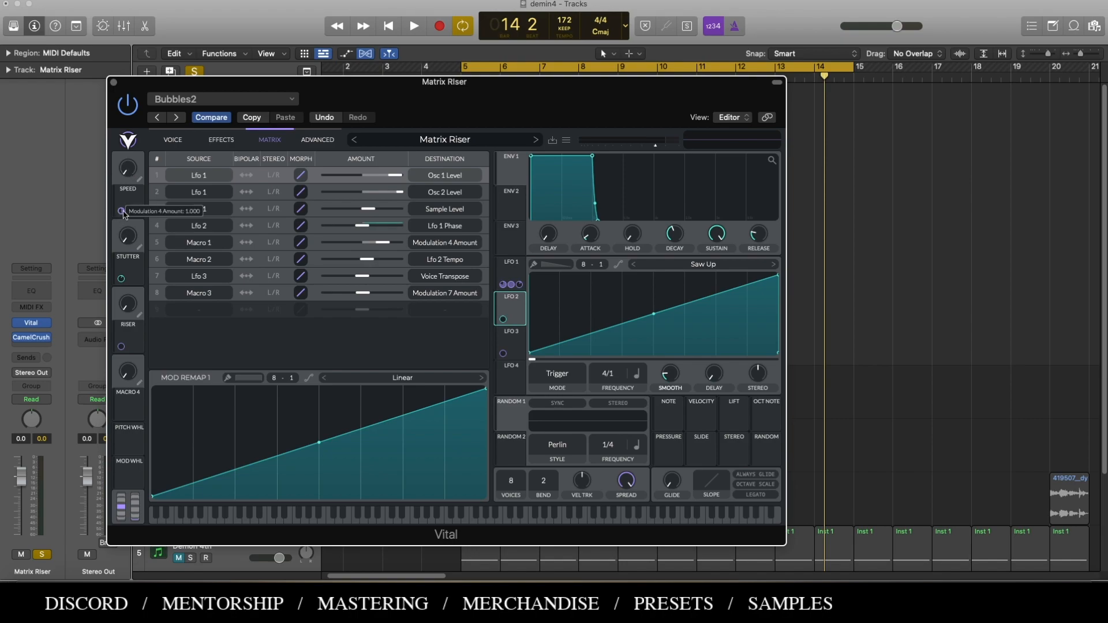
pyautogui.moveTo(123, 213); pyautogui.dragTo(365, 242)
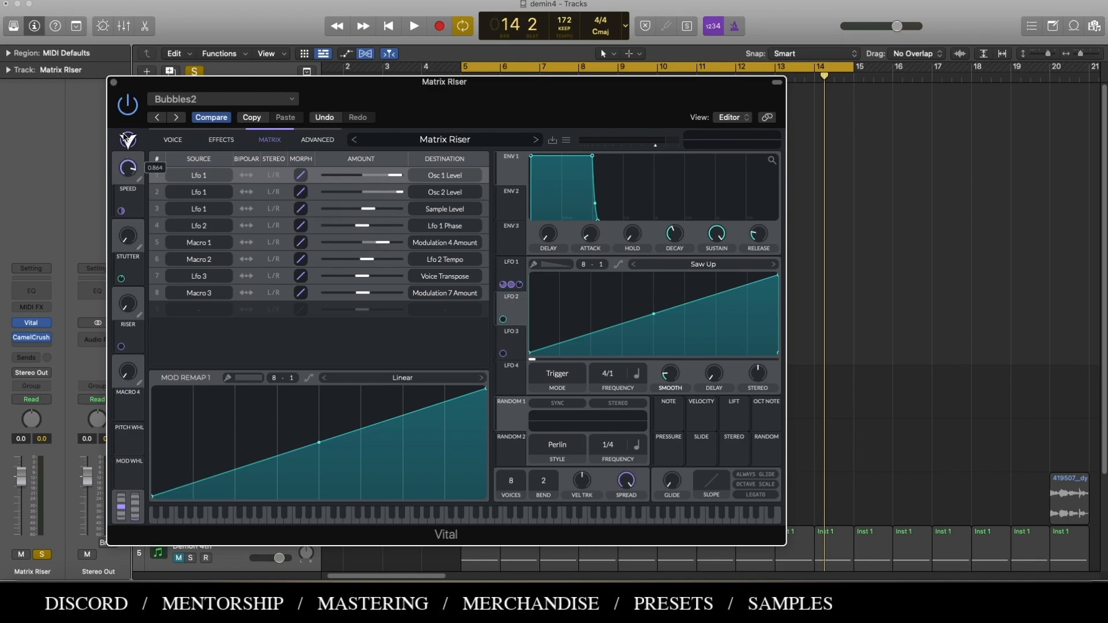
# Sweep the Speed macro up to 1.000 and back down while auditioning the riser.
pyautogui.moveTo(122, 117); pyautogui.dragTo(147, 213)
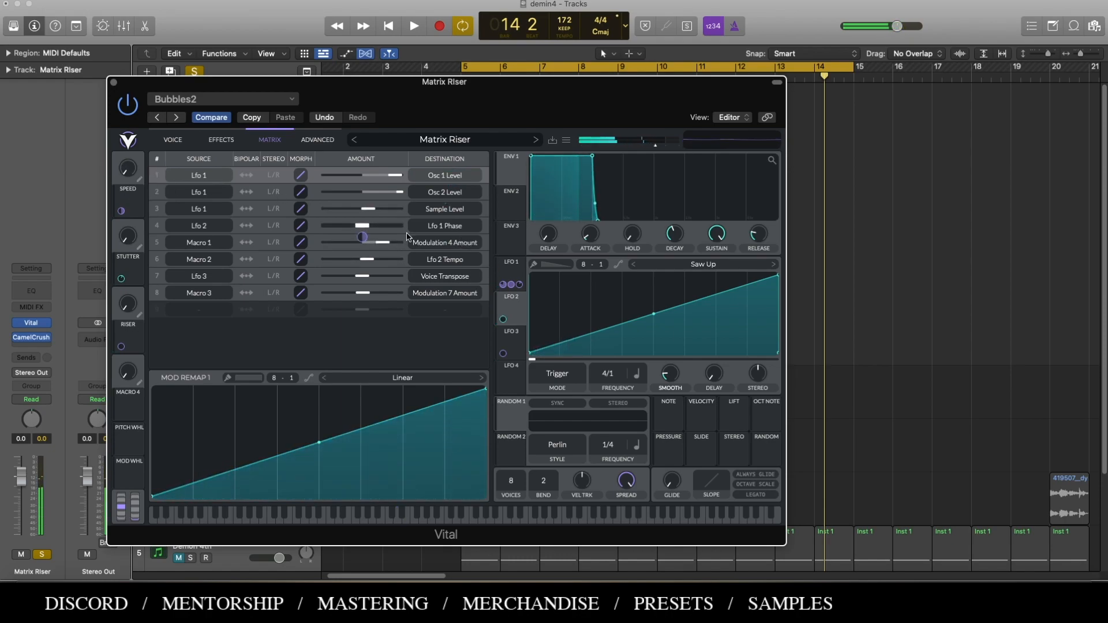
pyautogui.moveTo(129, 170); pyautogui.dragTo(126, 44)
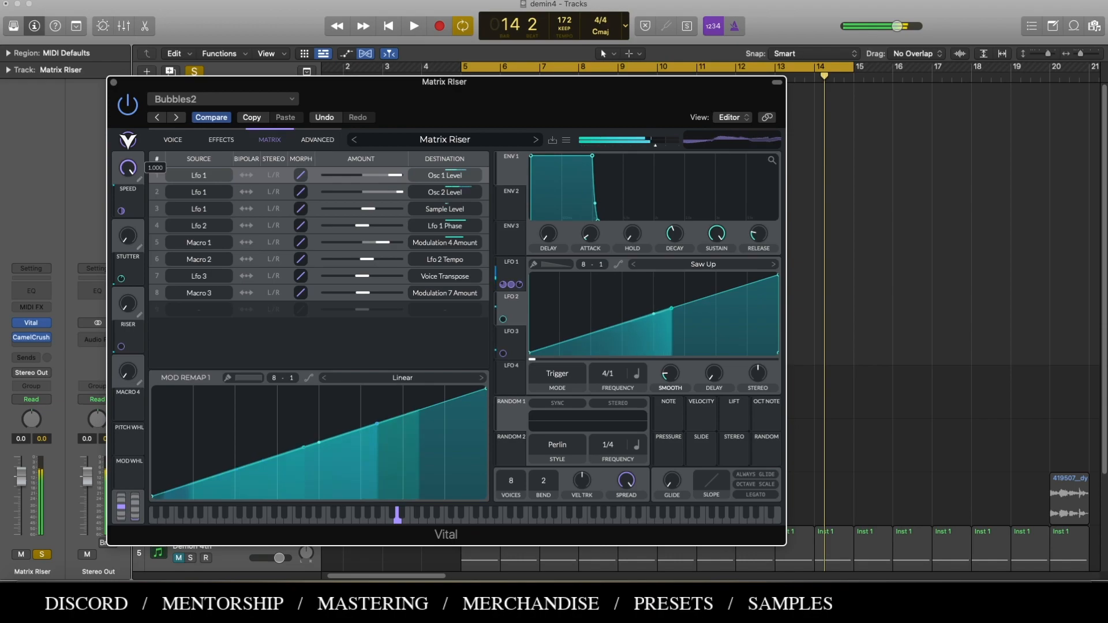
pyautogui.moveTo(127, 1); pyautogui.dragTo(128, 50)
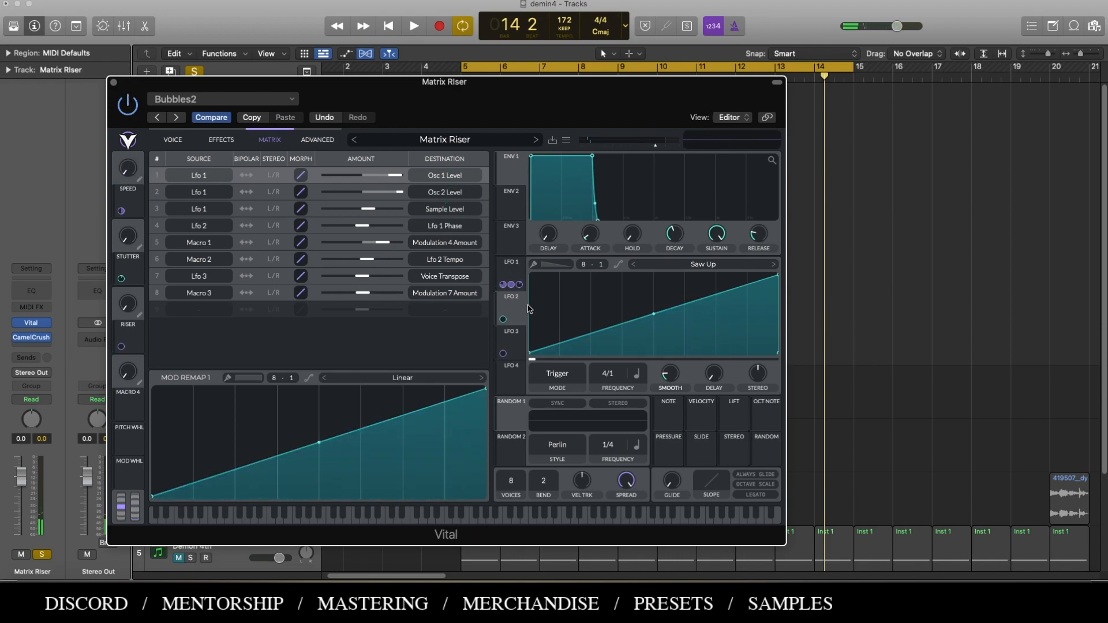
# With LFO 1 shown, vary the Speed macro, nudge the LFO's phase slightly, and raise Speed to maximum.
pyautogui.click(513, 261)
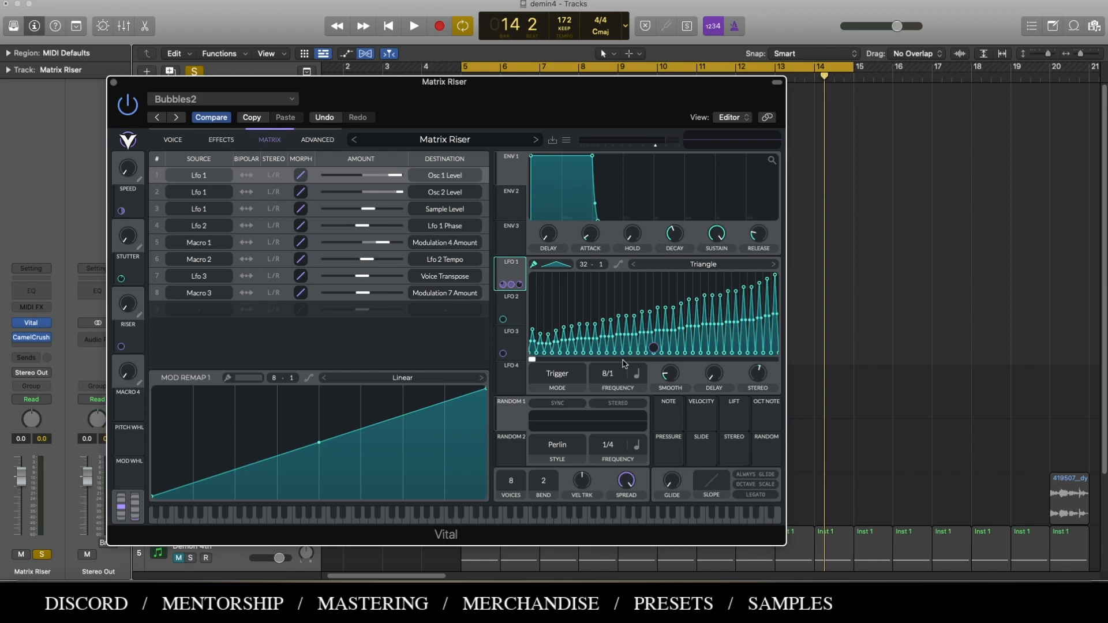
pyautogui.moveTo(136, 173); pyautogui.dragTo(141, 120)
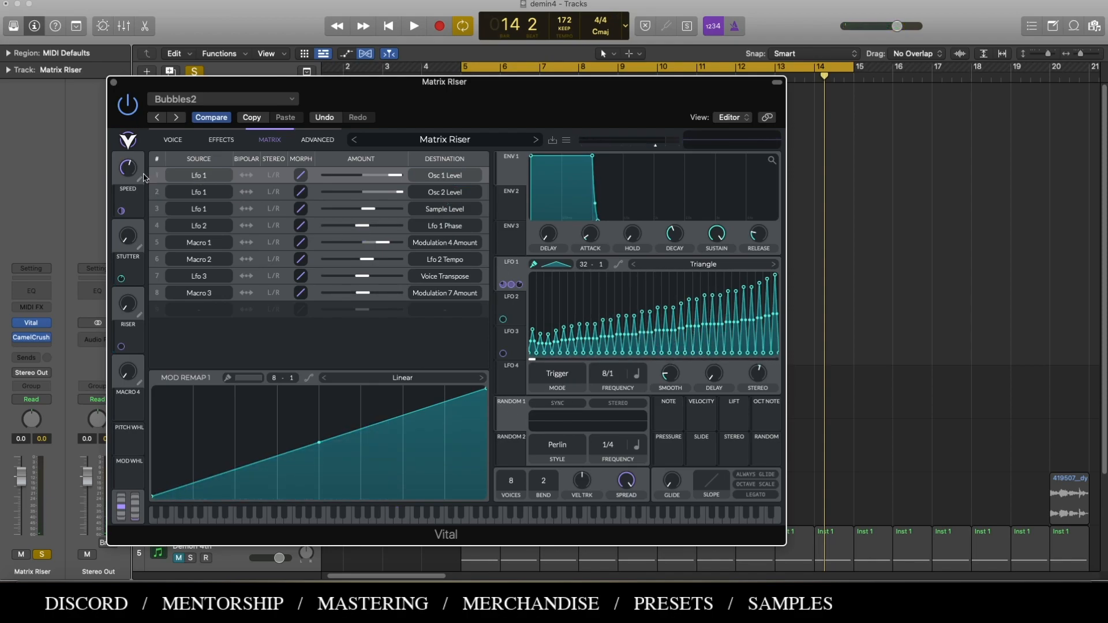
pyautogui.moveTo(137, 175); pyautogui.dragTo(137, 186)
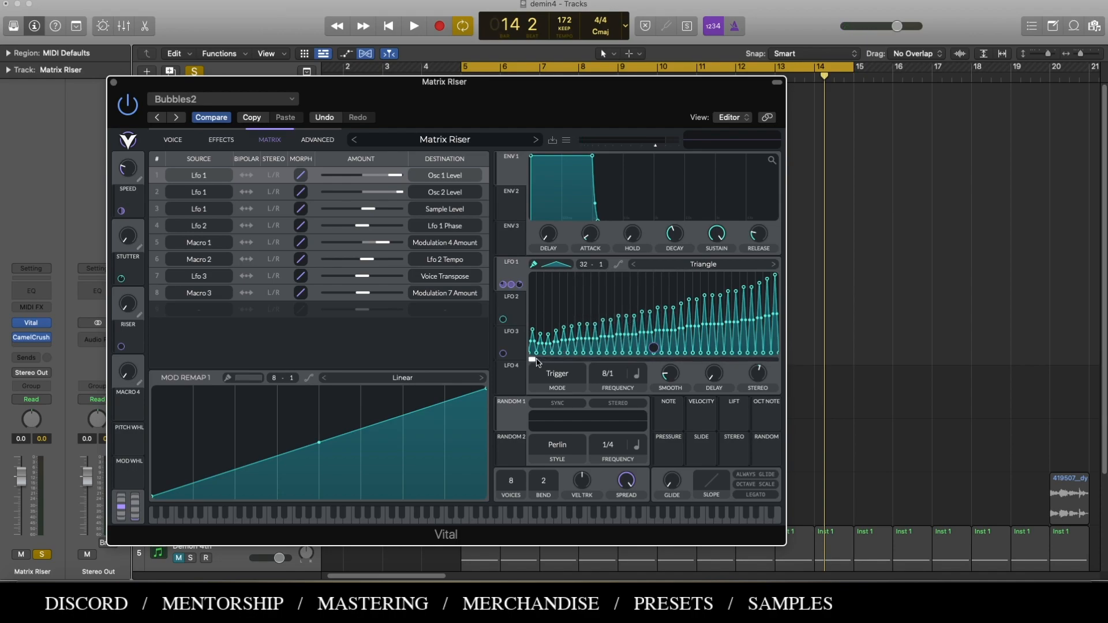
pyautogui.moveTo(536, 359)
pyautogui.mouseDown()
pyautogui.moveTo(577, 361)
pyautogui.moveTo(540, 367)
pyautogui.mouseUp()
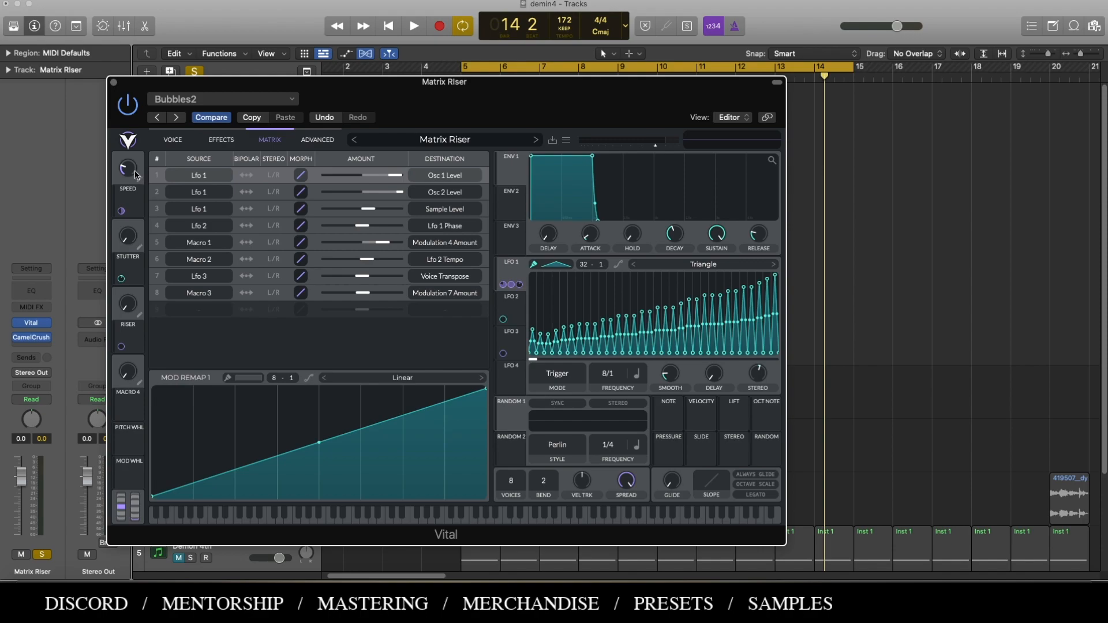
pyautogui.moveTo(132, 174); pyautogui.dragTo(137, 112)
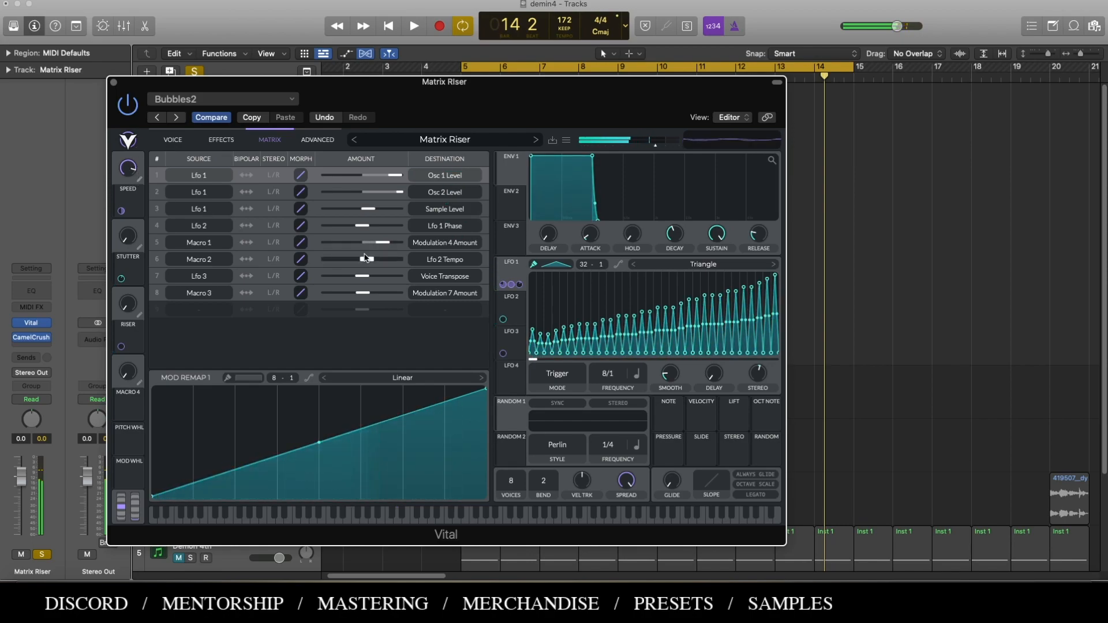
pyautogui.moveTo(137, 175)
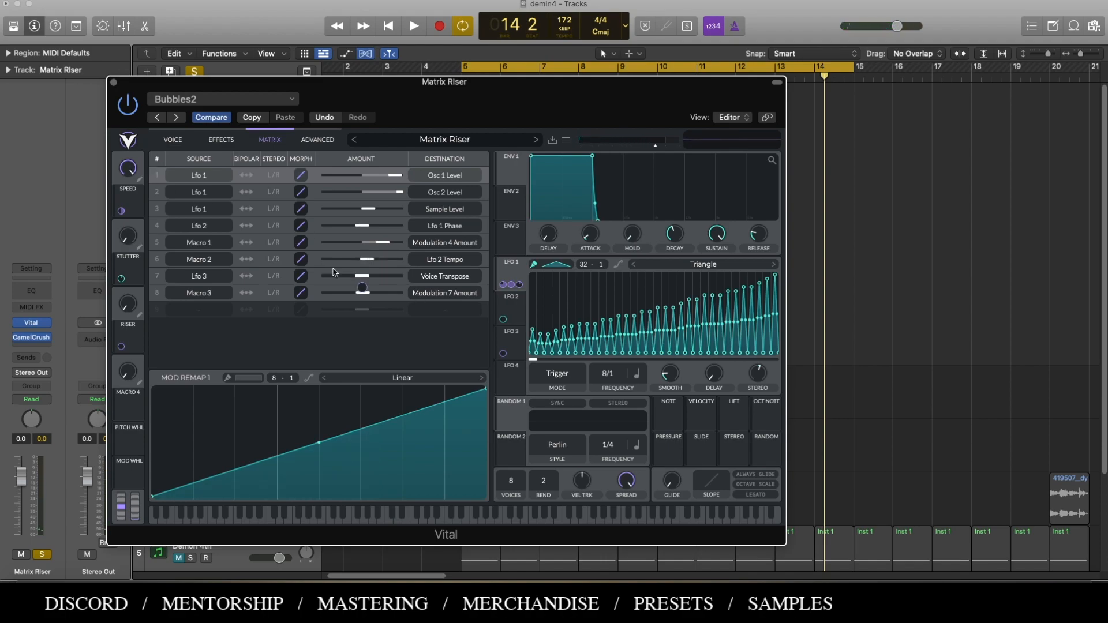
# Change LFO 2's shape to Saw Down and set its frequency to 1/32.
pyautogui.click(513, 303)
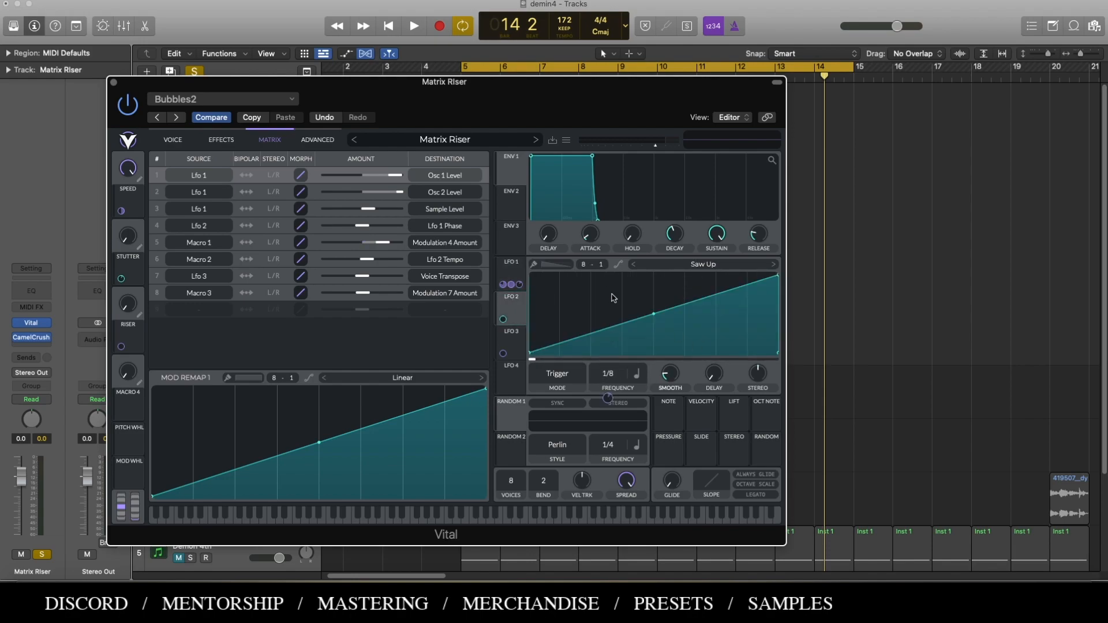
pyautogui.click(634, 265)
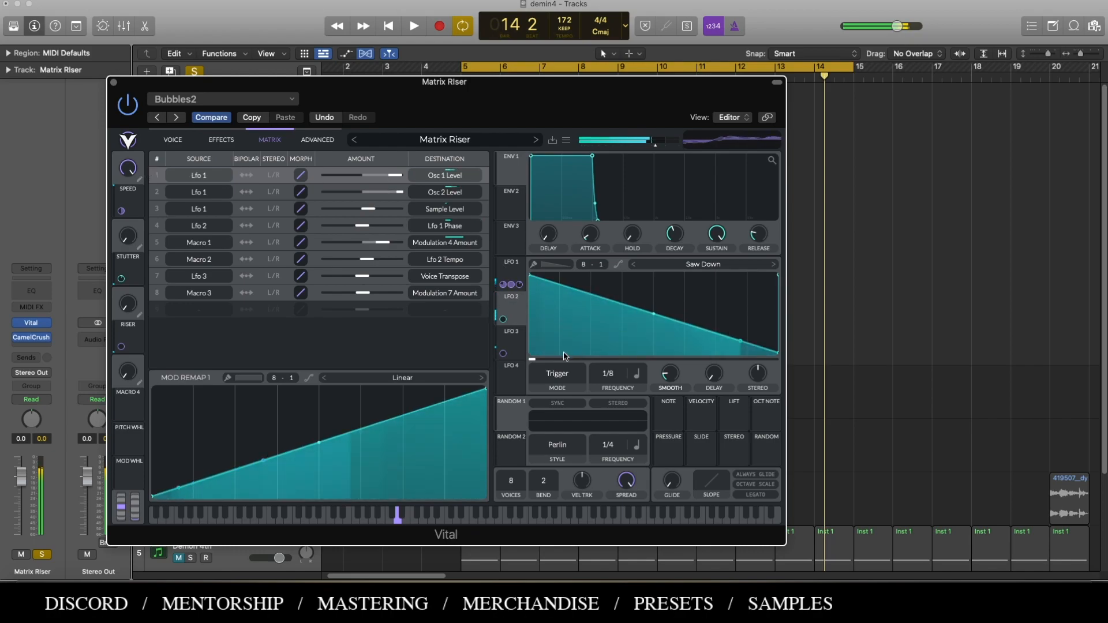
pyautogui.moveTo(607, 373); pyautogui.dragTo(615, 354)
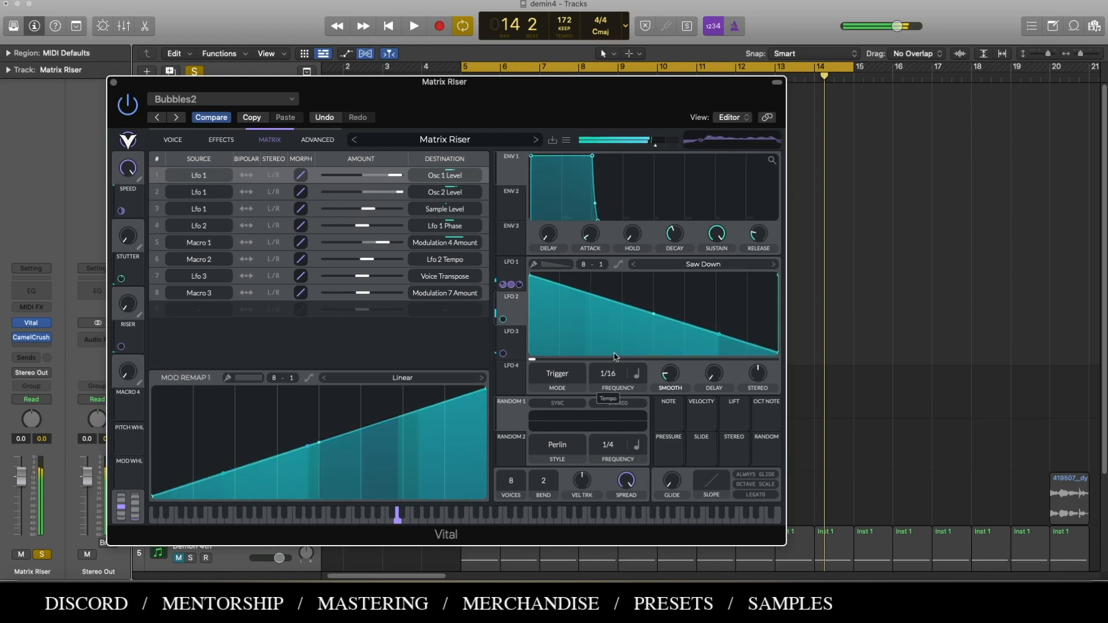
pyautogui.moveTo(614, 354); pyautogui.dragTo(614, 357)
pyautogui.moveTo(615, 357); pyautogui.dragTo(613, 351)
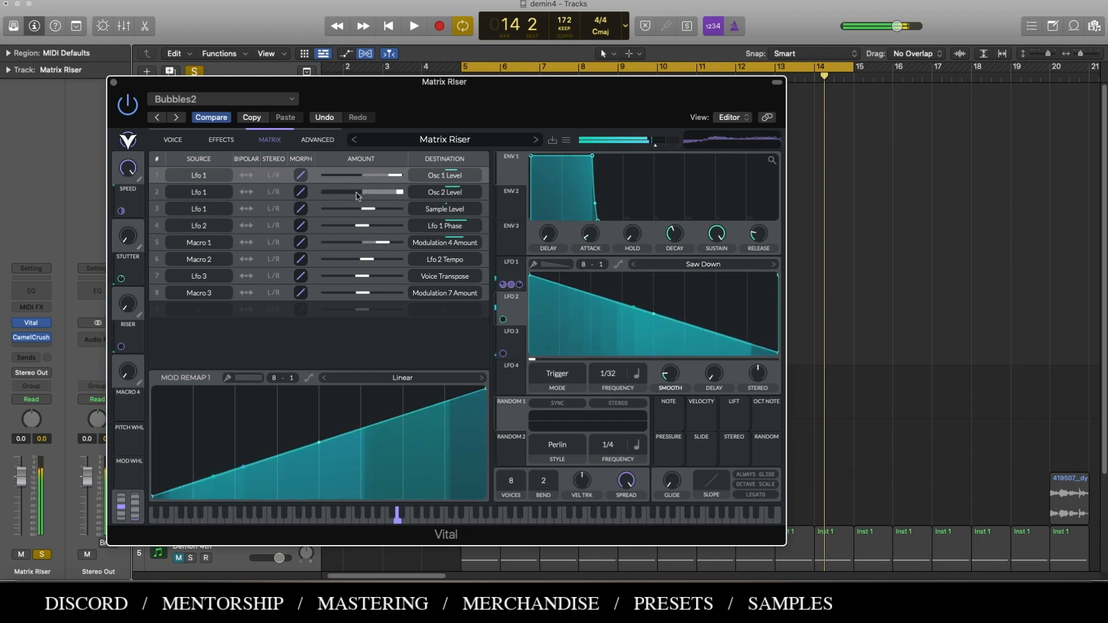
# Lower the Speed macro slightly and assign LFO 4 to modulate it.
pyautogui.click(511, 271)
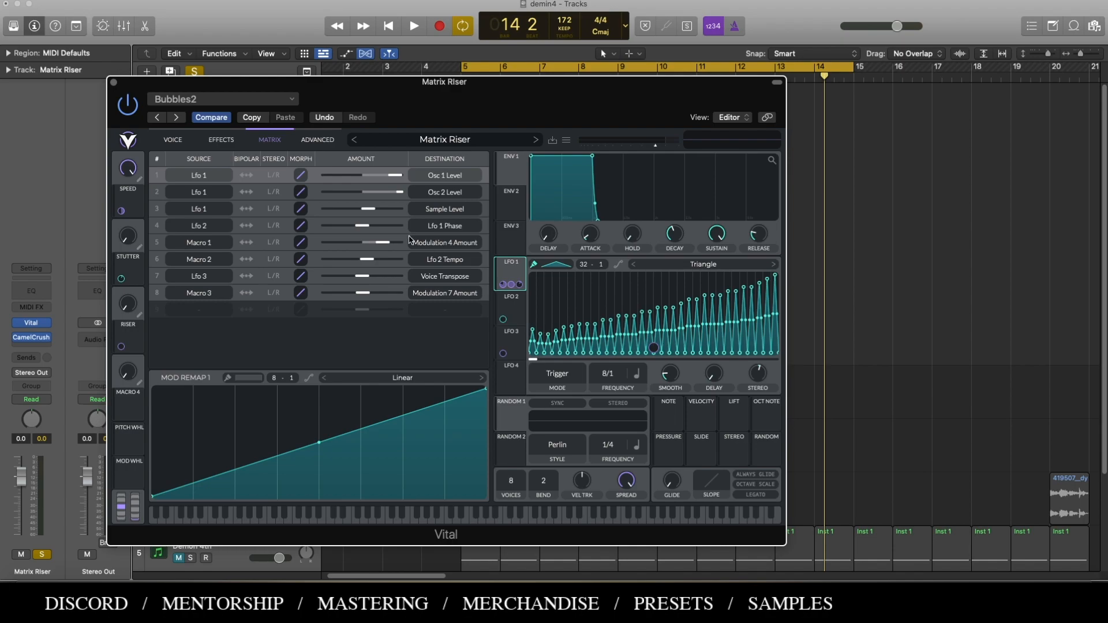
pyautogui.moveTo(126, 166)
pyautogui.mouseDown()
pyautogui.moveTo(131, 224)
pyautogui.moveTo(116, 270)
pyautogui.moveTo(115, 182)
pyautogui.mouseUp()
pyautogui.click(509, 376)
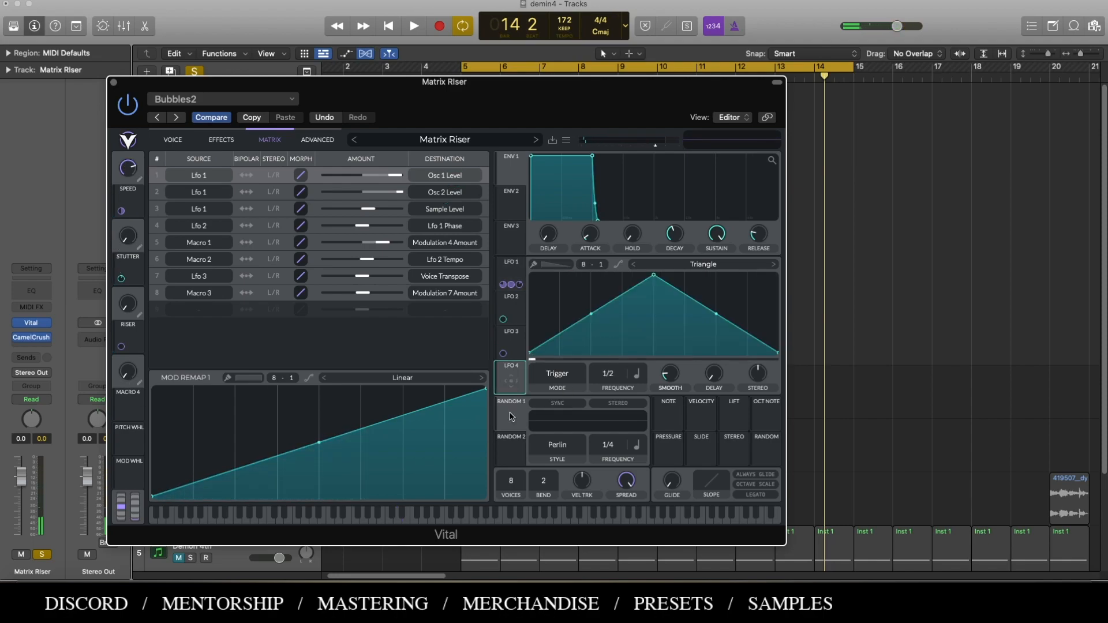
pyautogui.moveTo(500, 378); pyautogui.dragTo(128, 191)
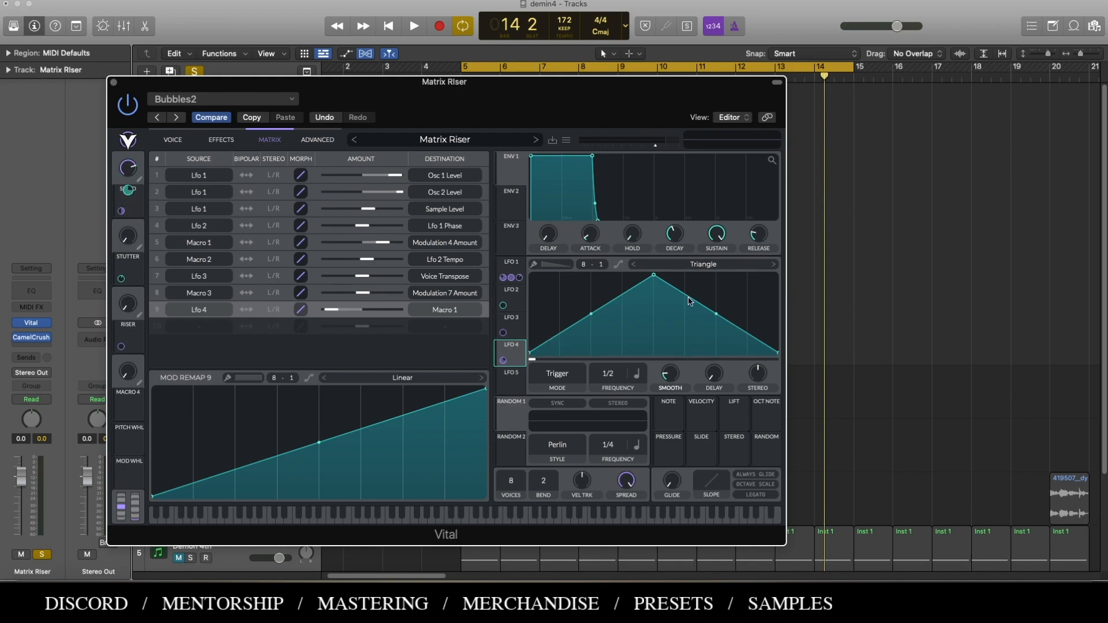
# Give LFO 4 a Saw Down shape at 4/1 frequency and adjust its modulation amount on the Speed macro to a high positive value.
pyautogui.click(634, 265)
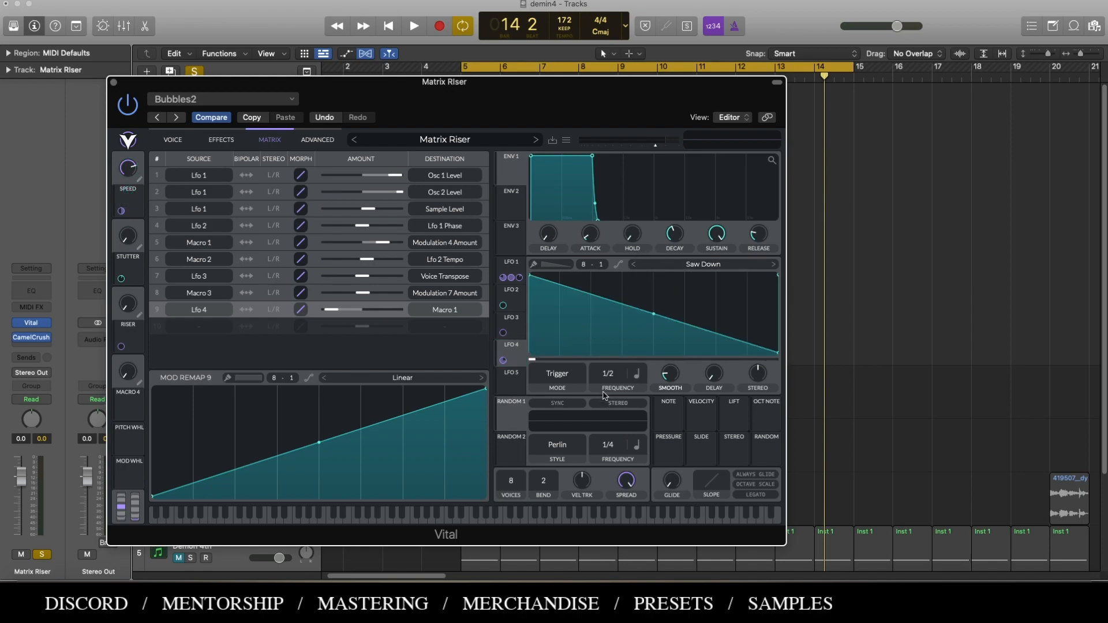
pyautogui.moveTo(605, 395); pyautogui.dragTo(611, 399)
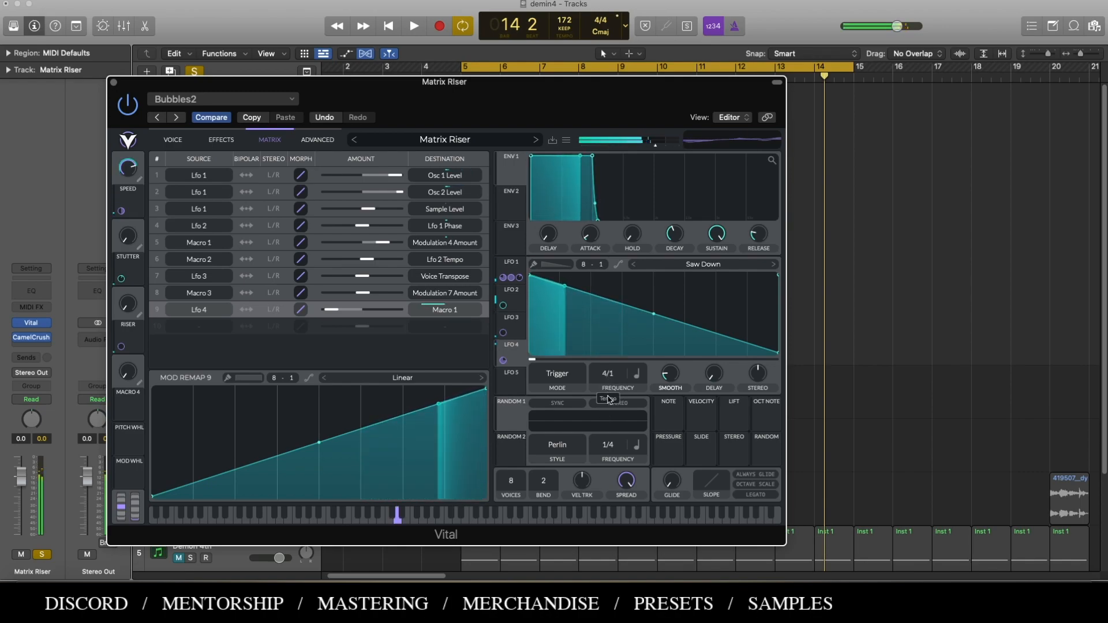
pyautogui.moveTo(130, 167)
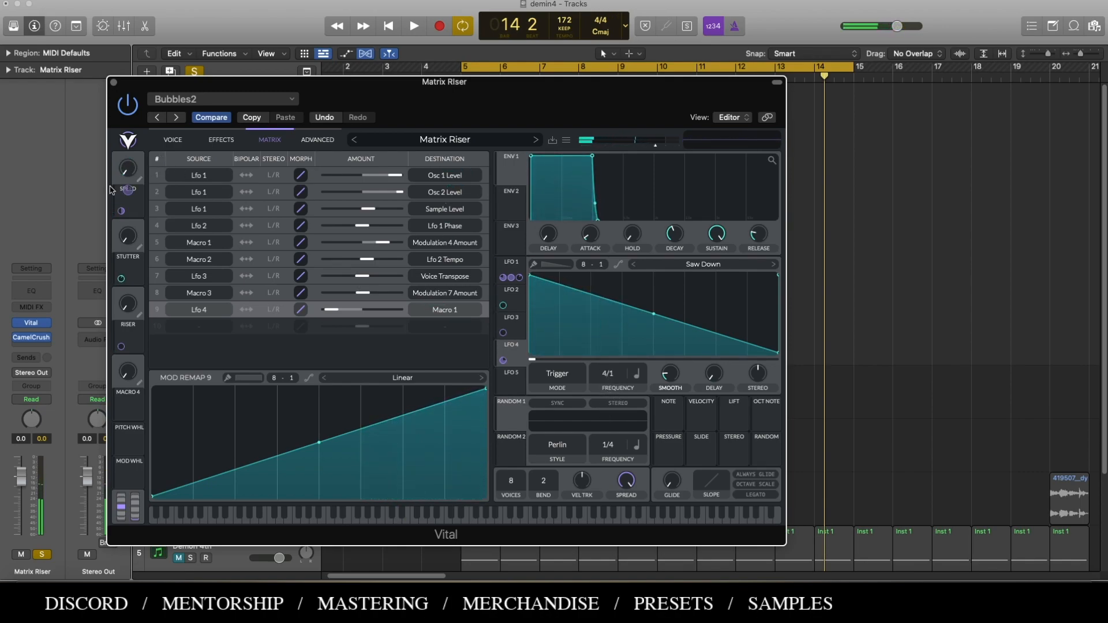
pyautogui.moveTo(133, 192)
pyautogui.moveTo(128, 190); pyautogui.dragTo(128, 189)
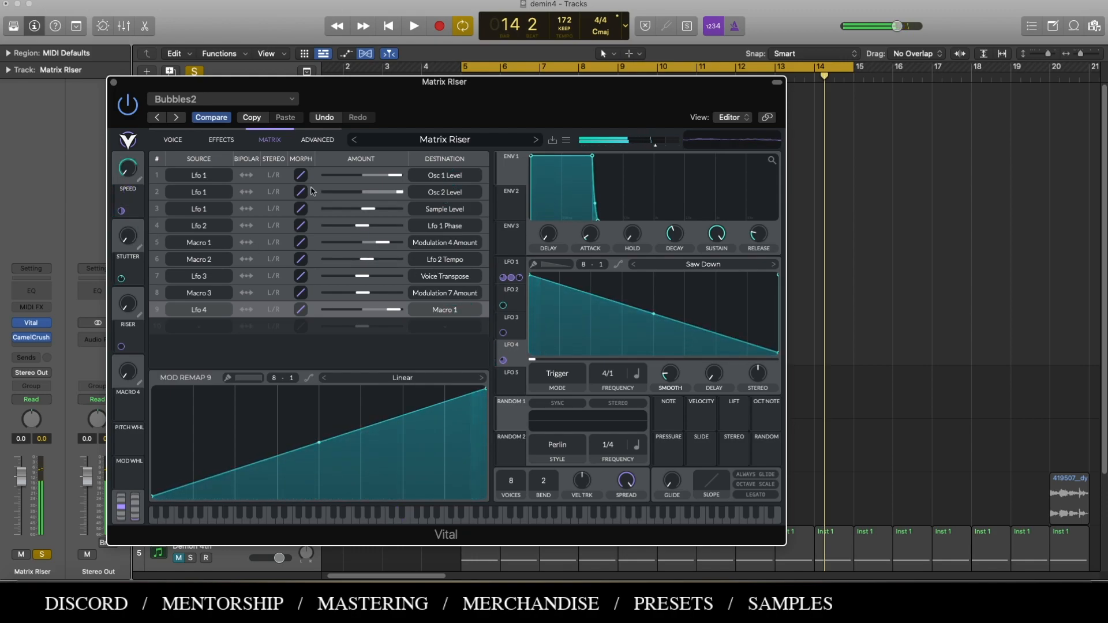
# Reload the Matrix Riser preset from the preset browser sorted by date, and show LFO 2.
pyautogui.click(566, 139)
pyautogui.click(591, 155)
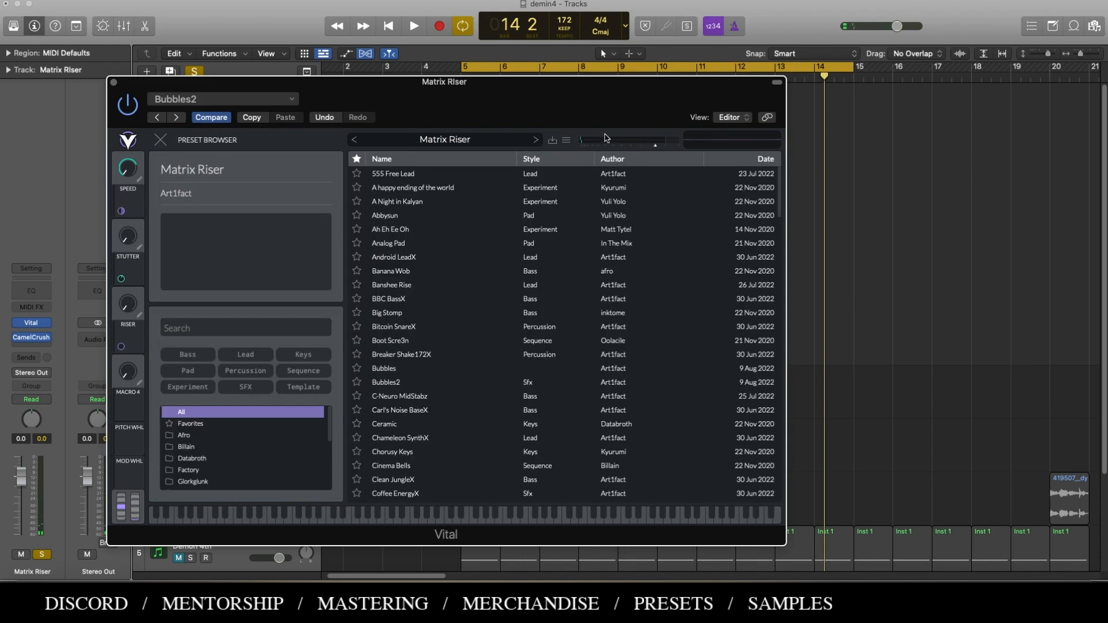
pyautogui.click(721, 160)
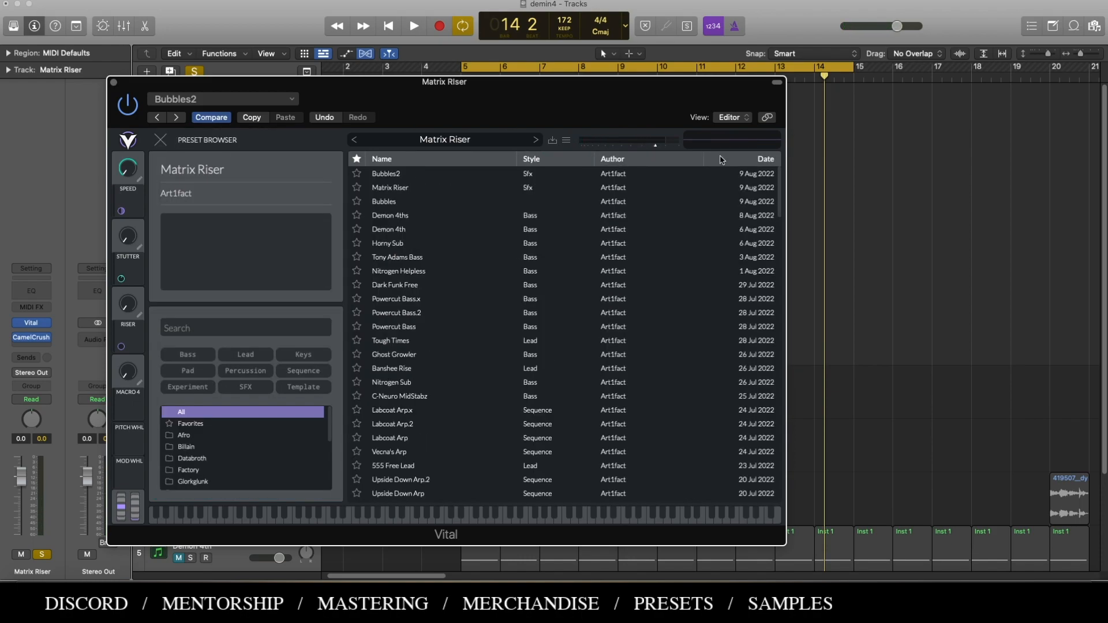
pyautogui.click(575, 192)
pyautogui.click(157, 142)
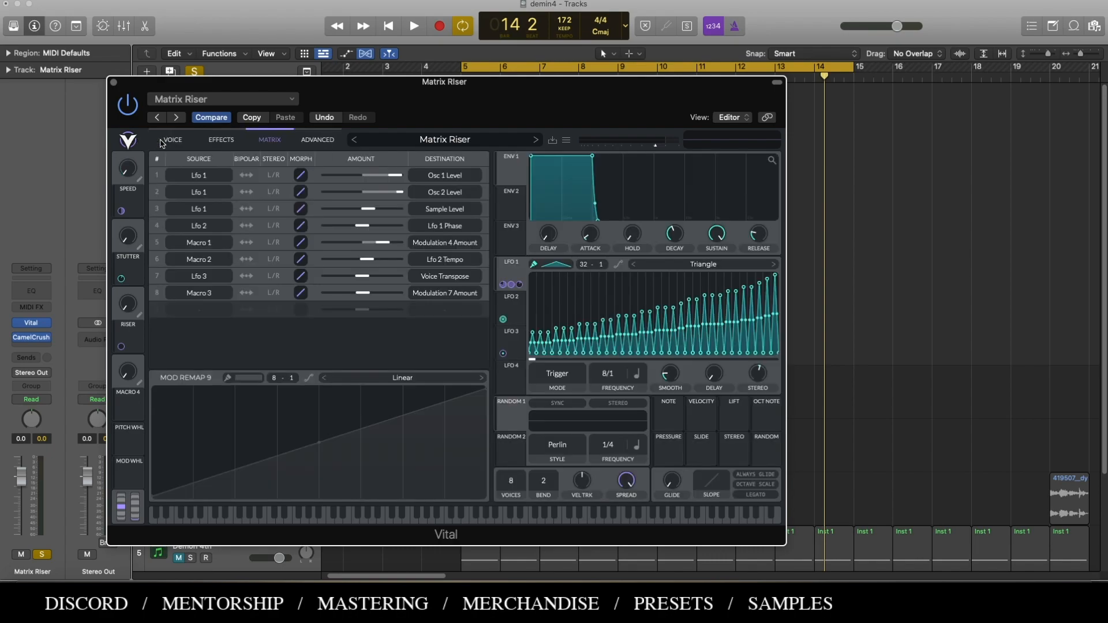
pyautogui.click(515, 309)
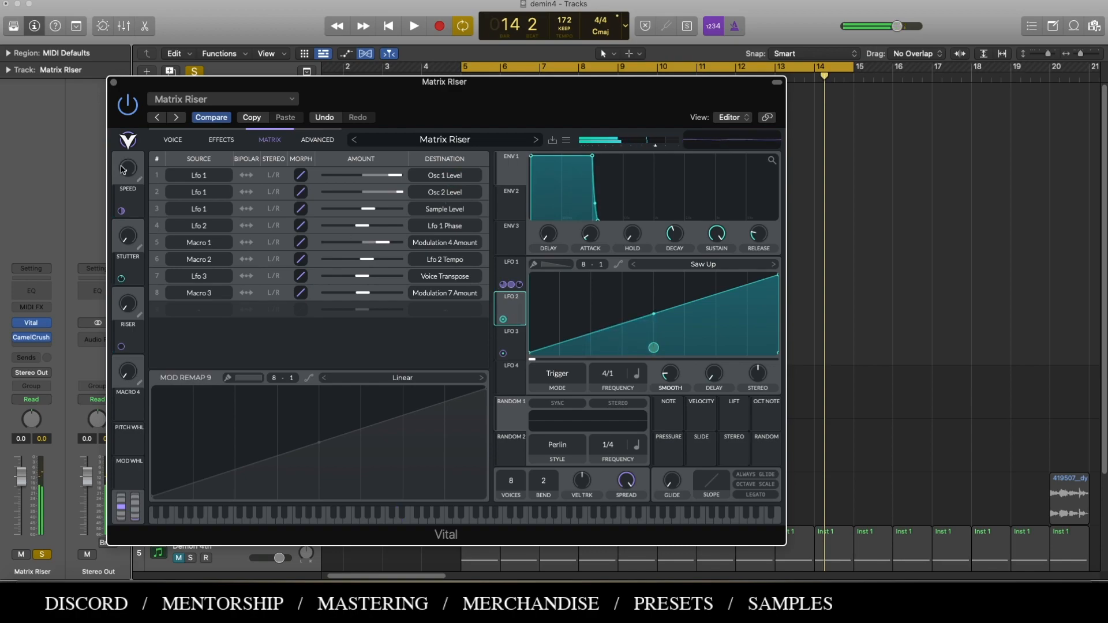
# Raise the Speed macro to its maximum and compare the curves of LFO 1 and LFO 2.
pyautogui.moveTo(124, 161)
pyautogui.moveTo(124, 161); pyautogui.dragTo(137, 102)
pyautogui.moveTo(136, 13); pyautogui.dragTo(138, 10)
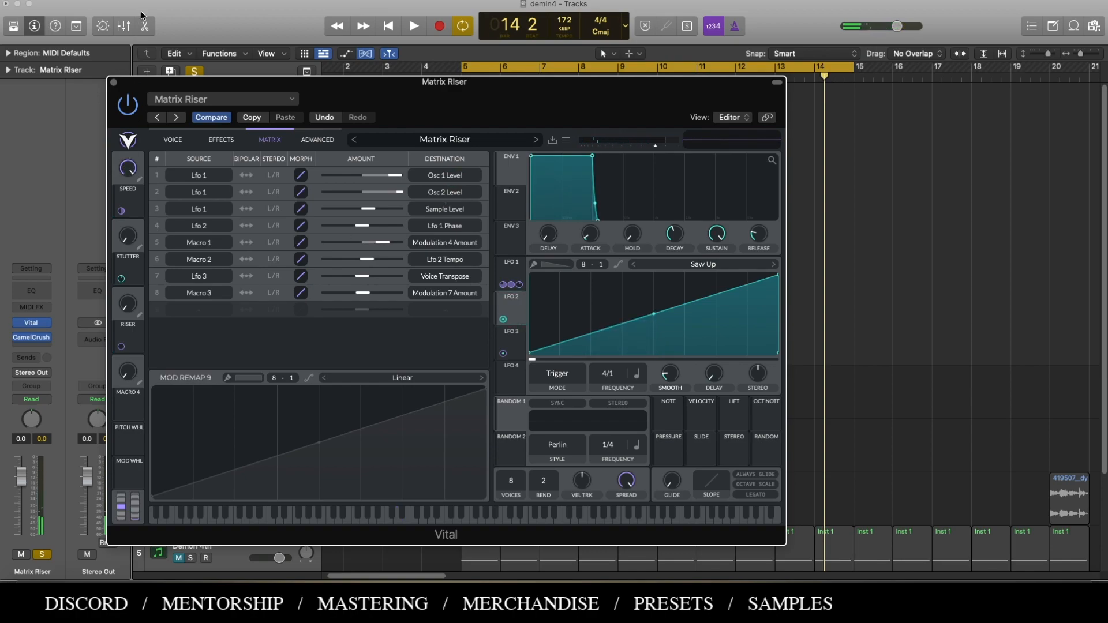
pyautogui.click(522, 274)
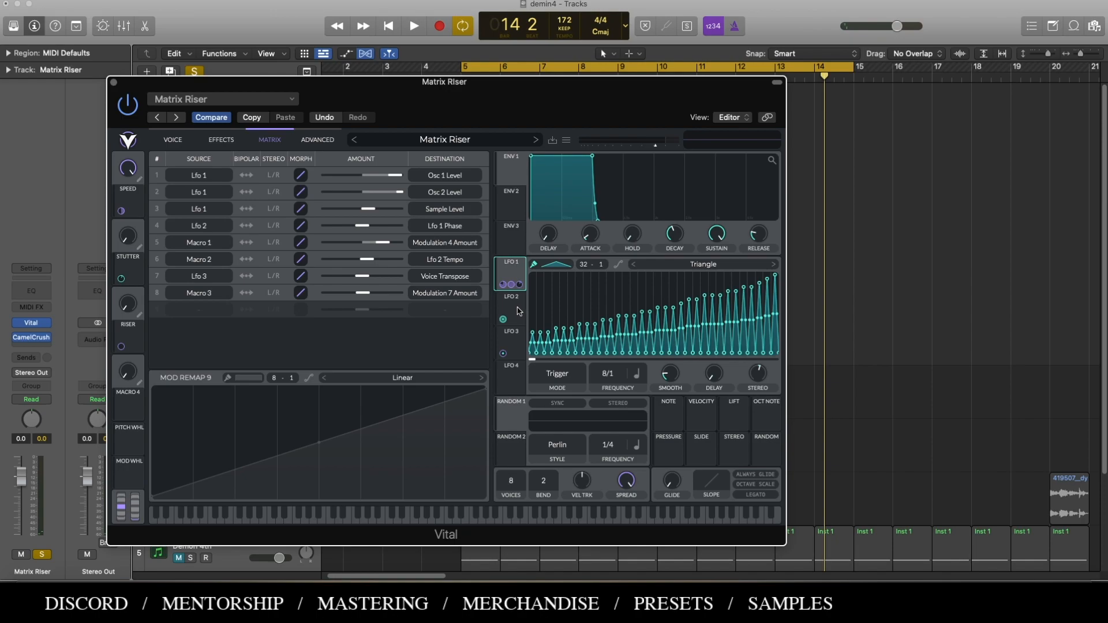
pyautogui.click(512, 306)
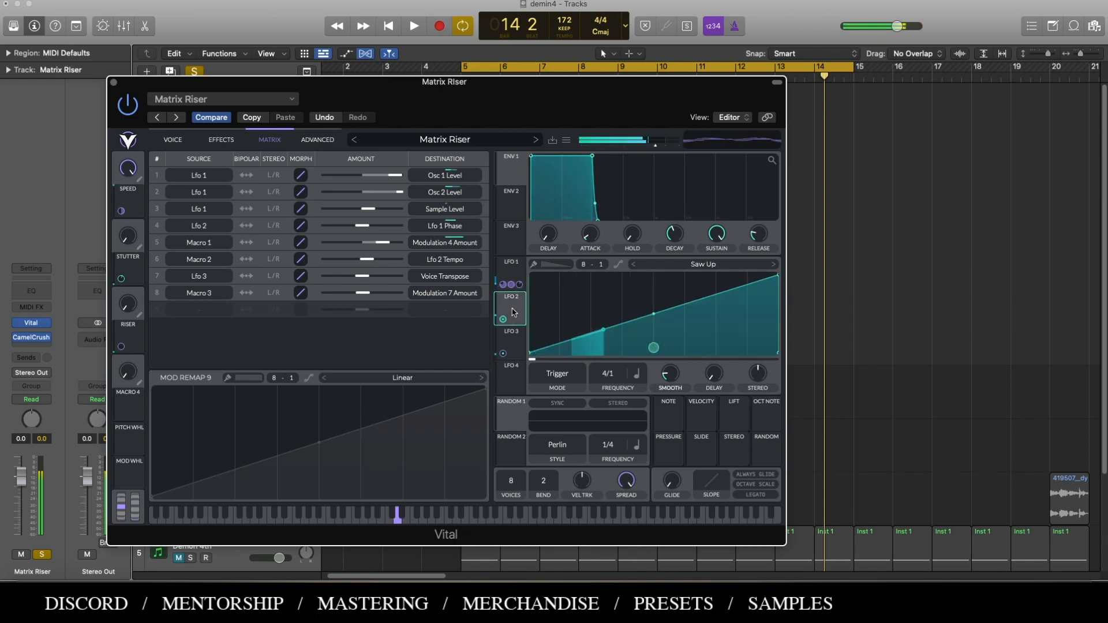
# Try the Stutter macro at its maximum and return it to zero.
pyautogui.moveTo(124, 281)
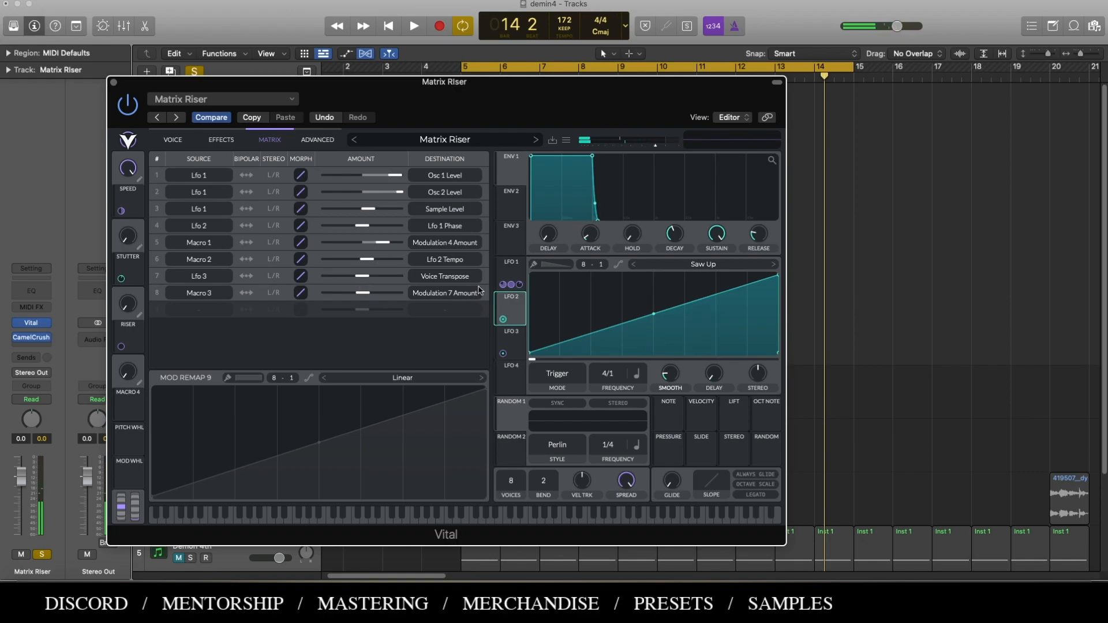
pyautogui.moveTo(125, 234)
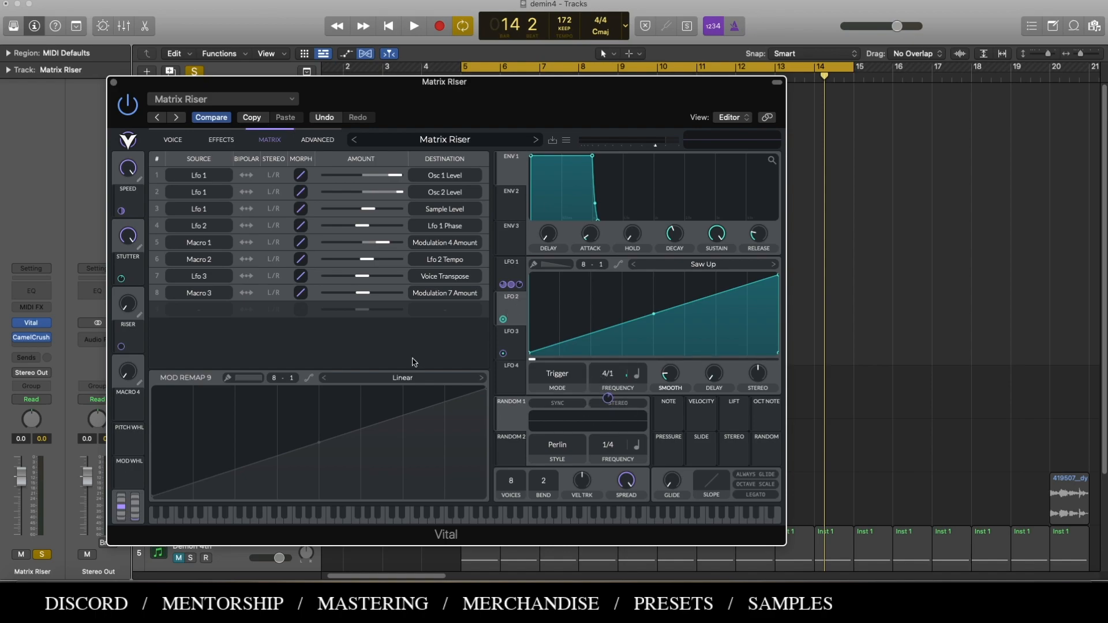
pyautogui.moveTo(133, 231); pyautogui.dragTo(131, 241)
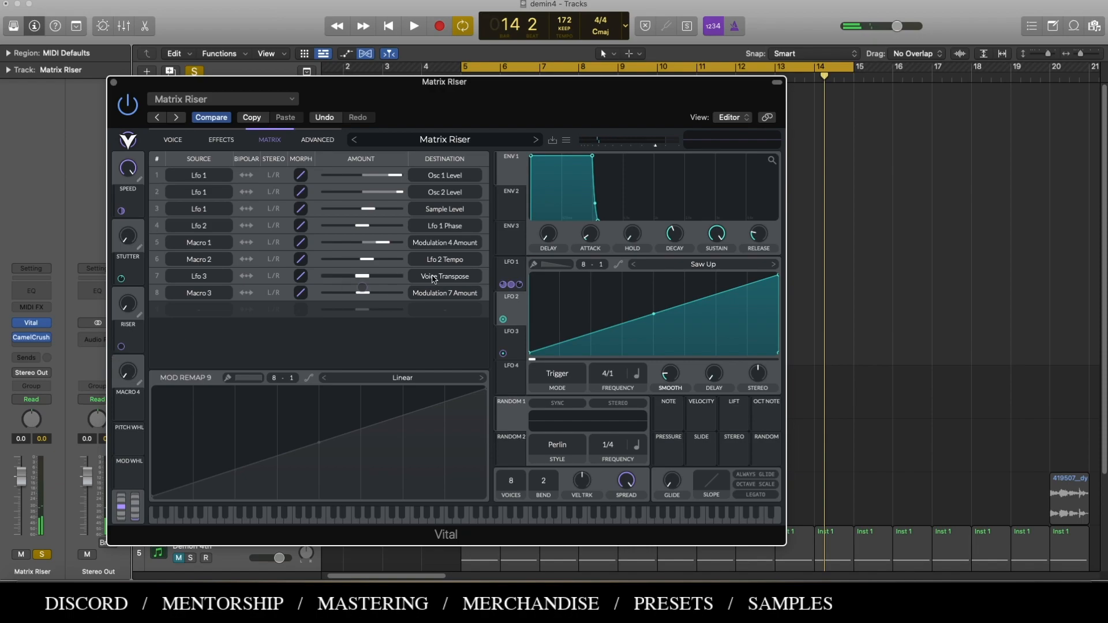
# Switch between LFO 1 and LFO 2 to compare them, and raise the Riser macro to 1.000.
pyautogui.moveTo(135, 182)
pyautogui.click(517, 271)
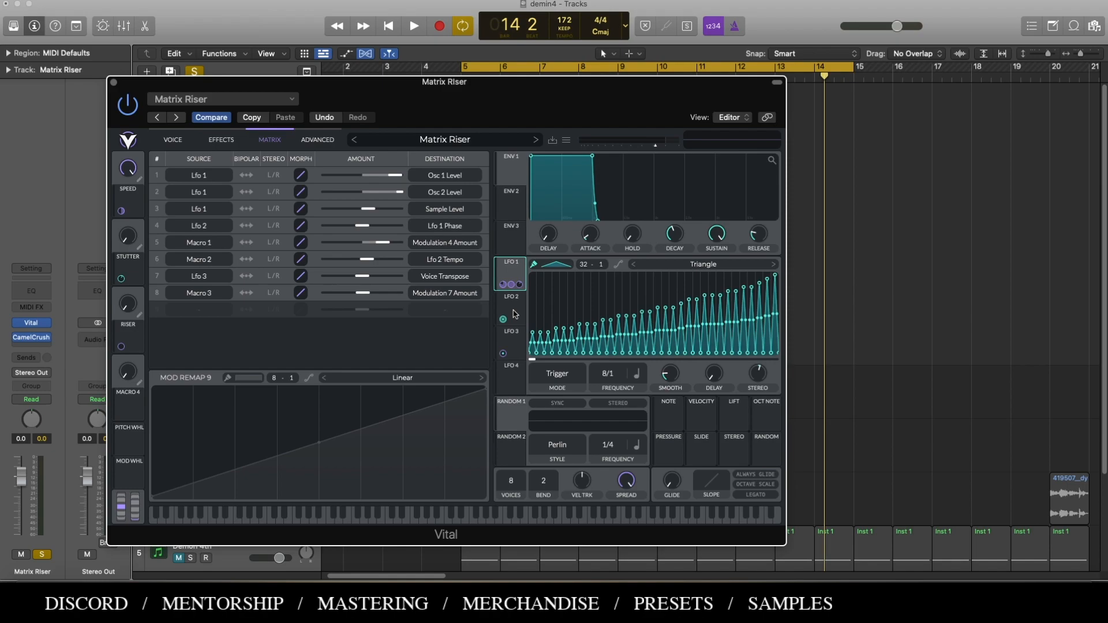
pyautogui.click(516, 312)
pyautogui.click(510, 267)
pyautogui.click(512, 302)
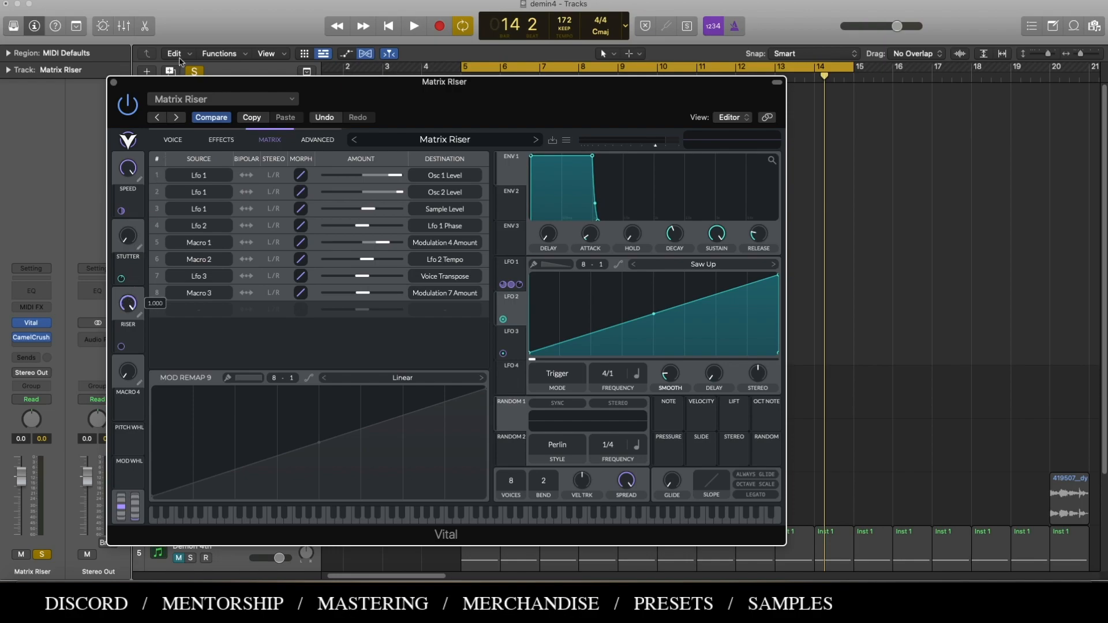
# Examine the Riser macro's modulation target, the voice transpose setting and LFO 3.
pyautogui.moveTo(122, 347)
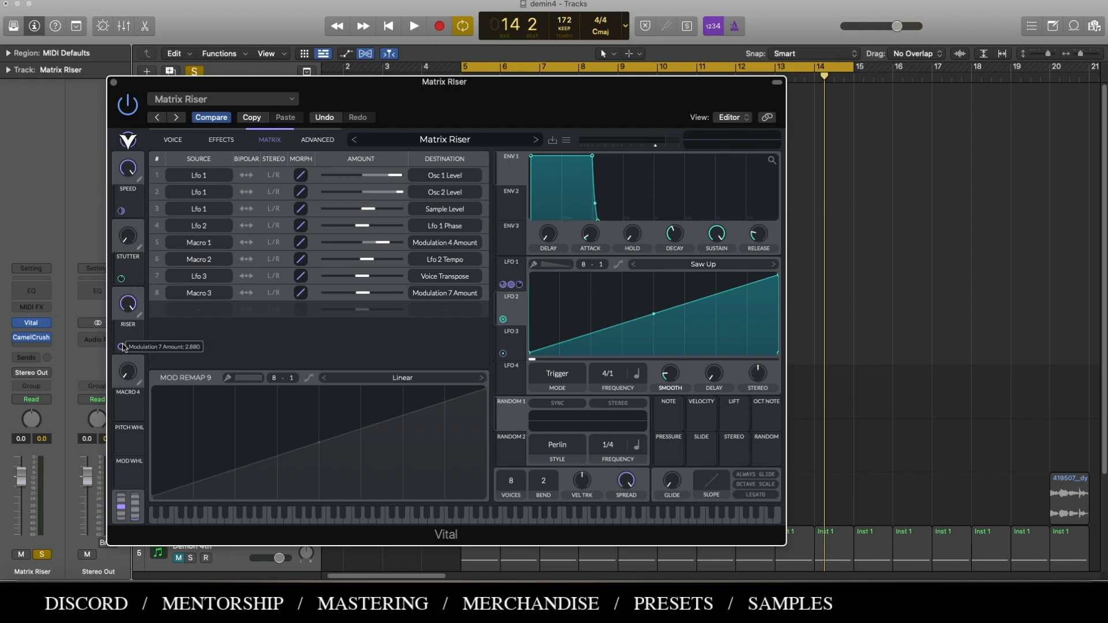
pyautogui.click(312, 140)
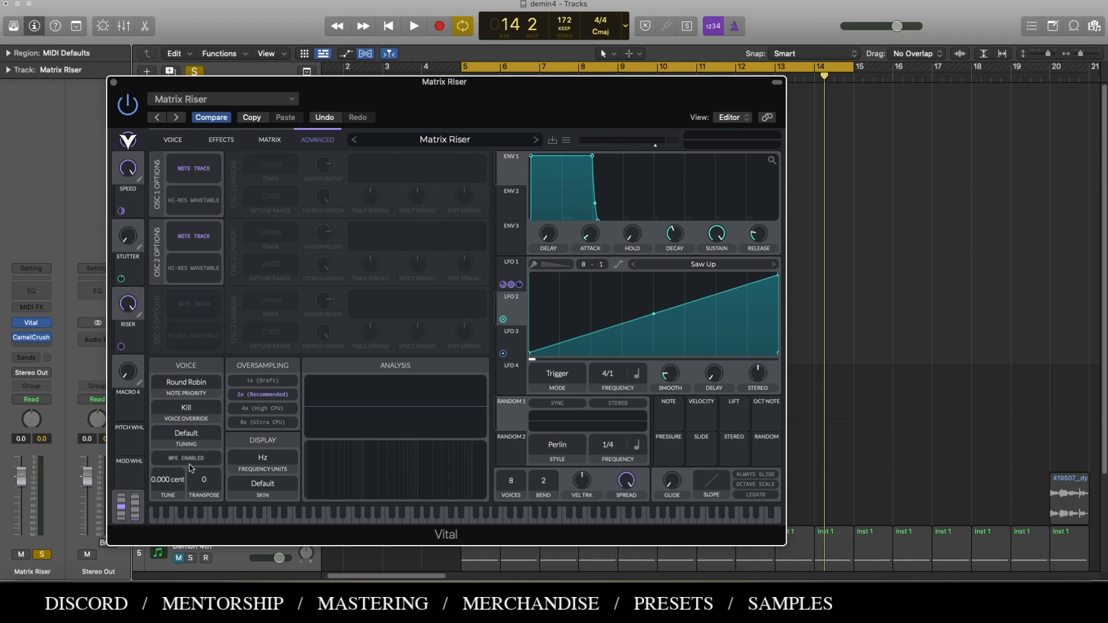
pyautogui.moveTo(205, 508)
pyautogui.moveTo(133, 316)
pyautogui.click(514, 354)
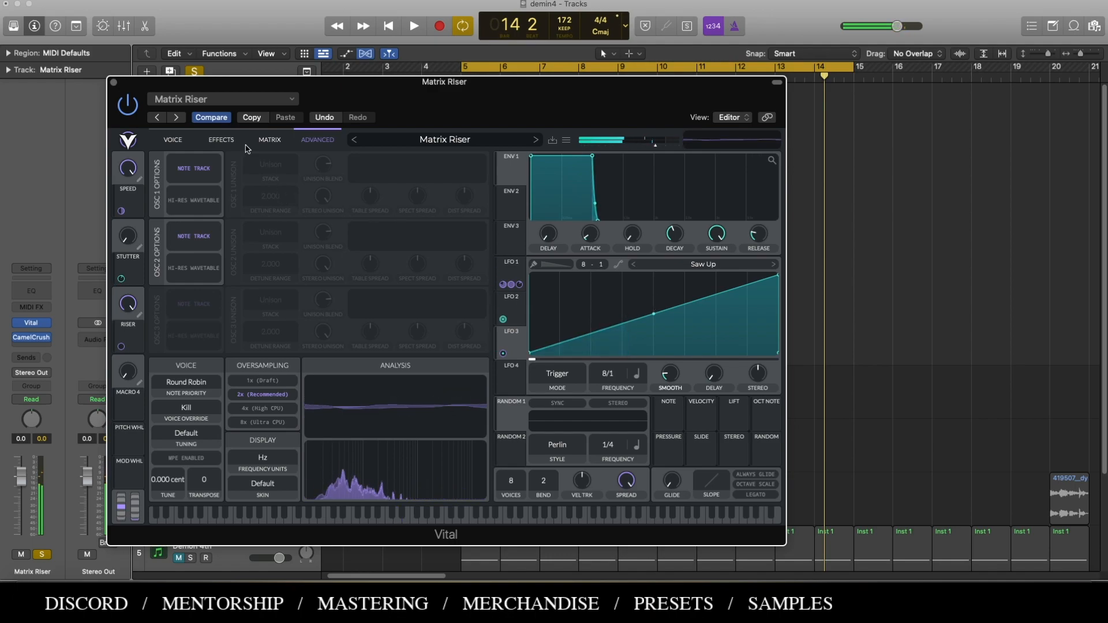
# Lower the Riser macro and bring it back to 1.000, and set the Speed macro to zero.
pyautogui.click(267, 141)
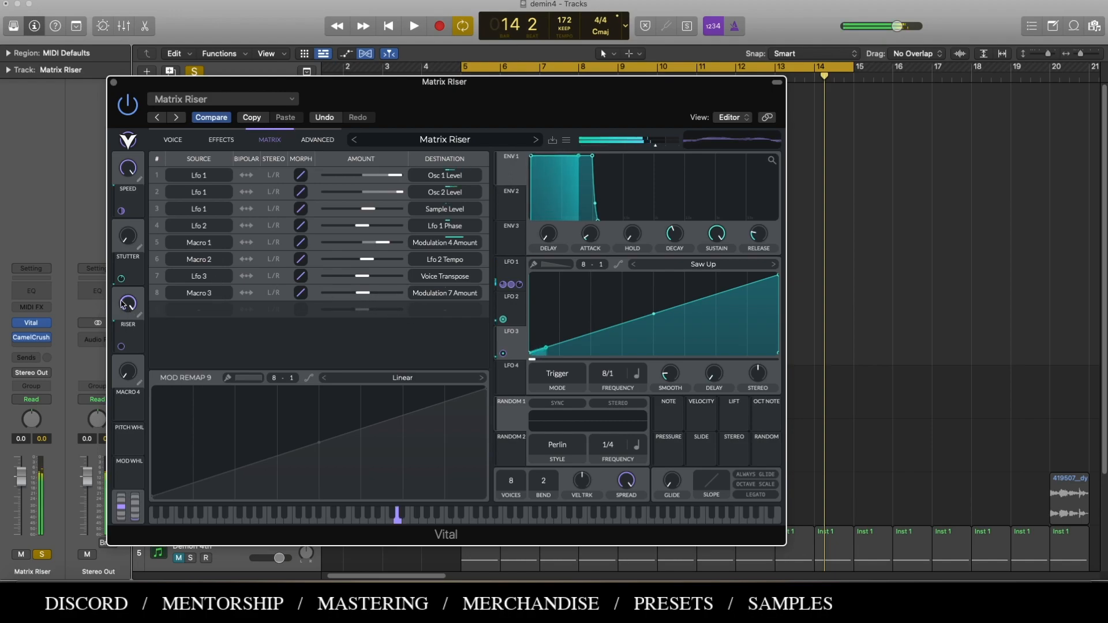
pyautogui.moveTo(128, 303); pyautogui.dragTo(113, 395)
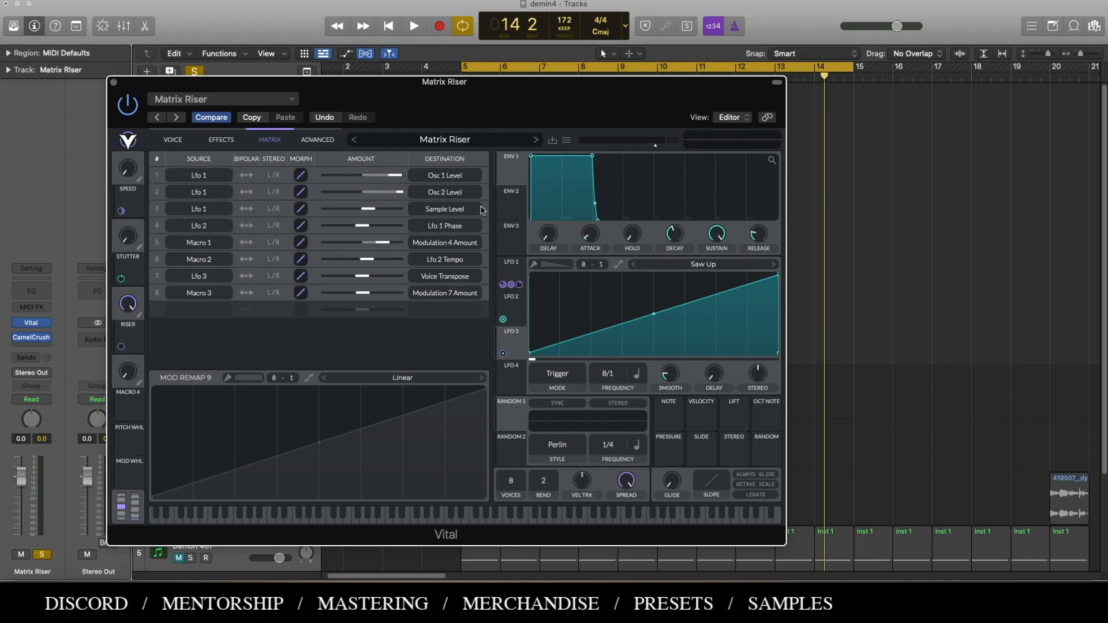
pyautogui.click(298, 141)
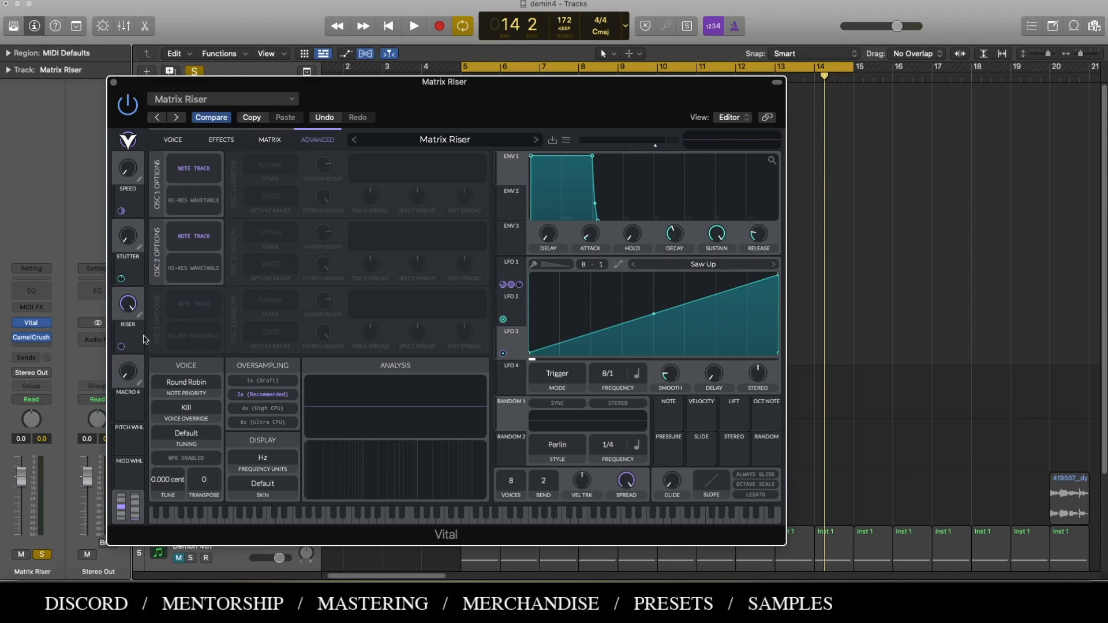
pyautogui.moveTo(127, 308)
pyautogui.mouseDown()
pyautogui.moveTo(125, 369)
pyautogui.moveTo(129, 309)
pyautogui.mouseUp()
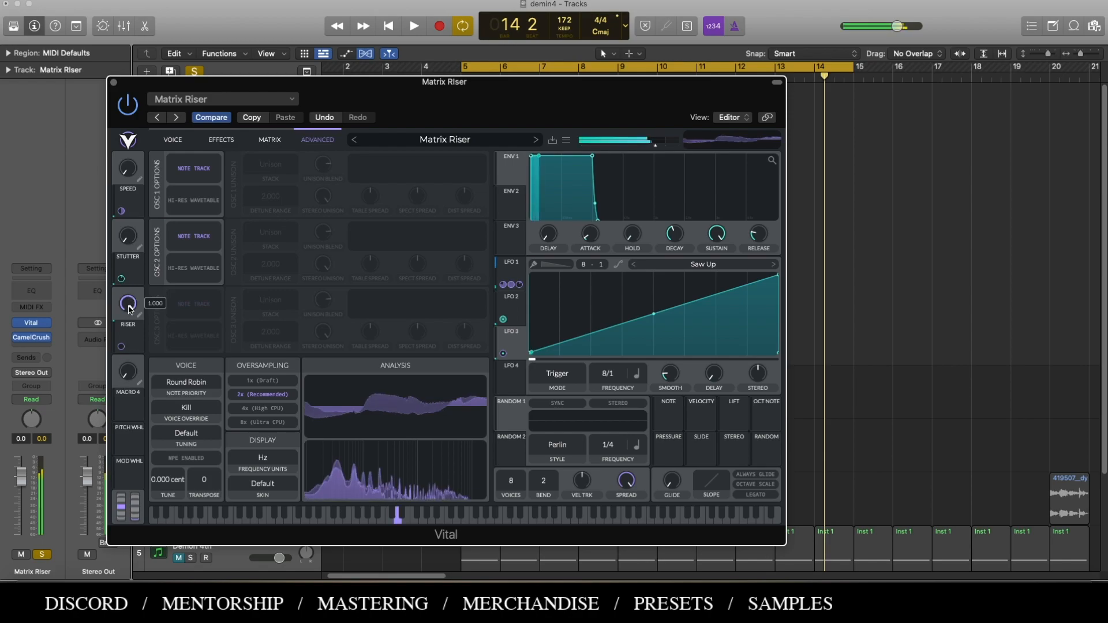
pyautogui.click(225, 142)
pyautogui.click(317, 139)
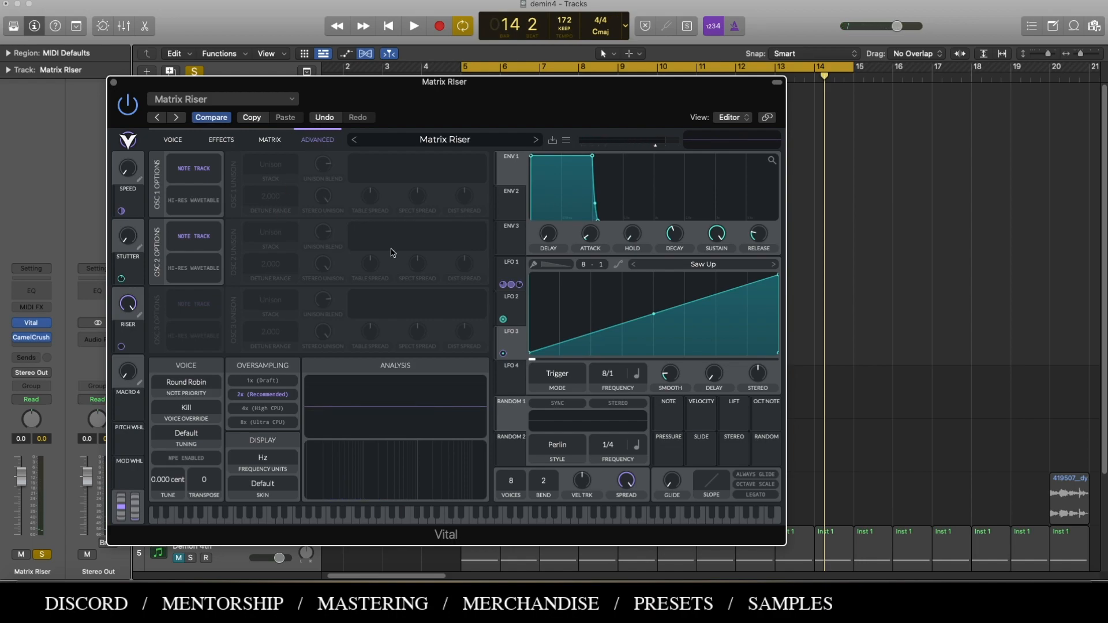
# Show LFO 2 and raise the Speed macro to near its maximum.
pyautogui.click(519, 316)
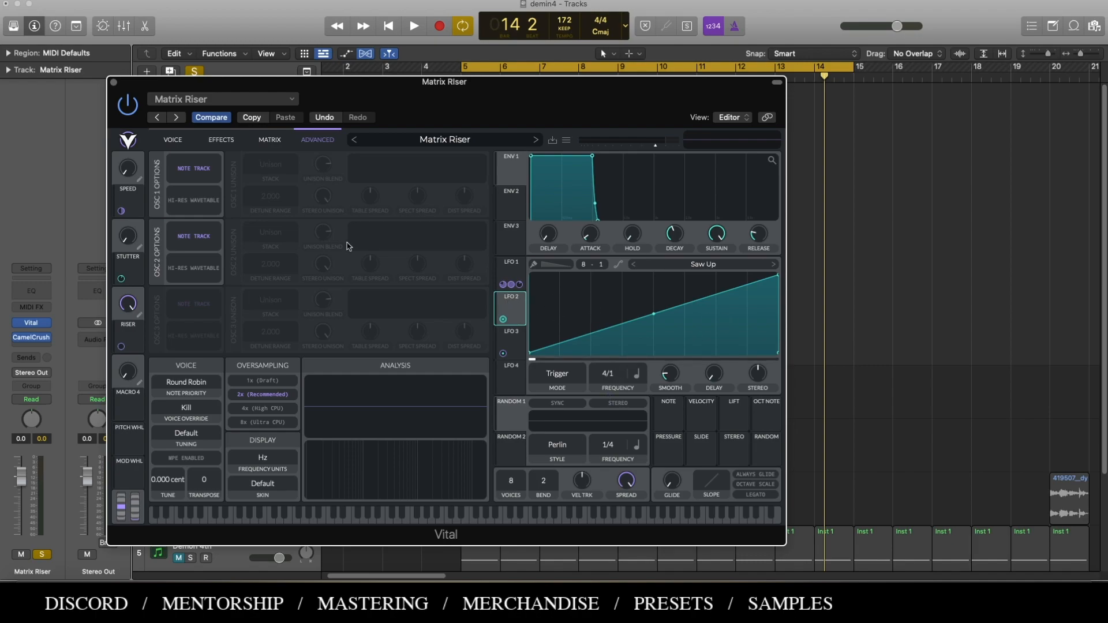
pyautogui.moveTo(126, 180); pyautogui.dragTo(121, 59)
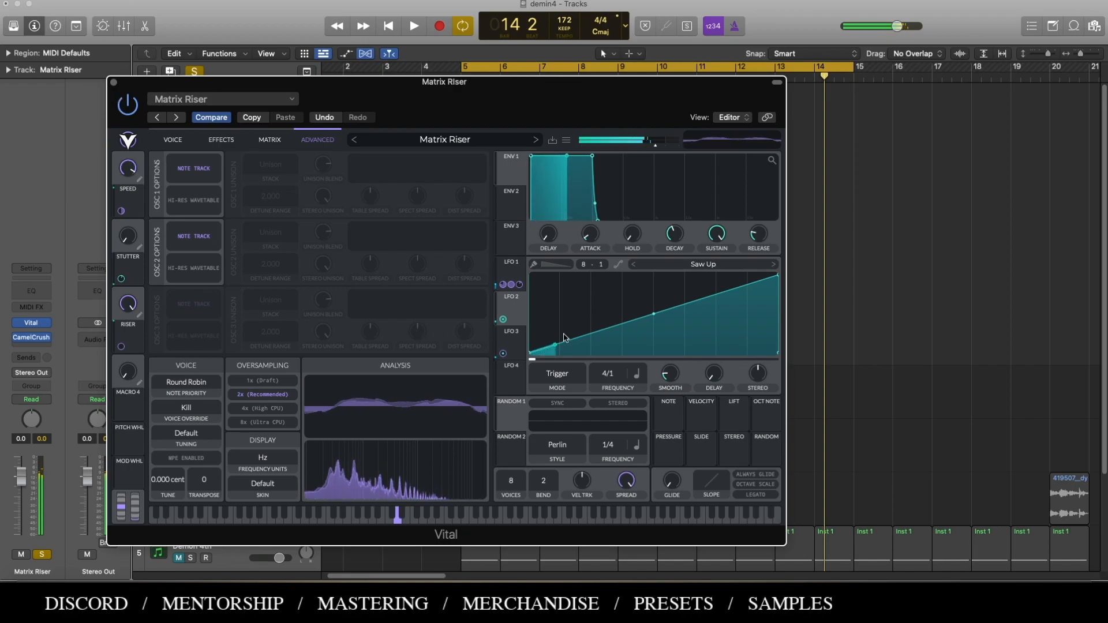
# Try Split Gate at 1/4 on LFO 2, and settle on the Side Chain 2 shape at 1/32 frequency.
pyautogui.click(634, 265)
pyautogui.click(634, 264)
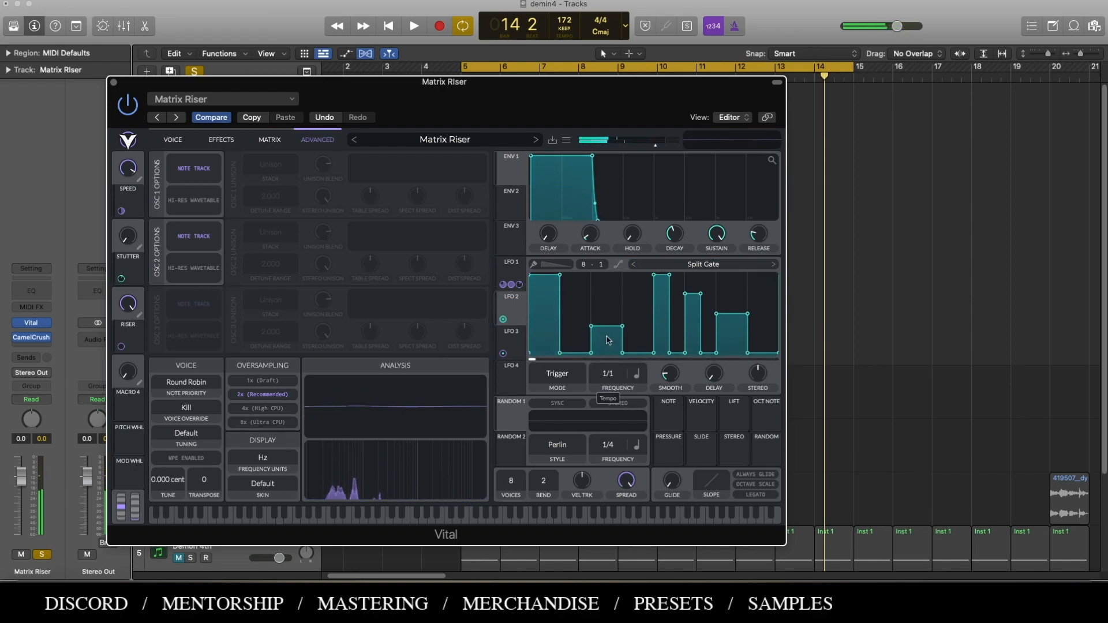
pyautogui.moveTo(608, 341); pyautogui.dragTo(609, 315)
pyautogui.moveTo(612, 372); pyautogui.dragTo(615, 359)
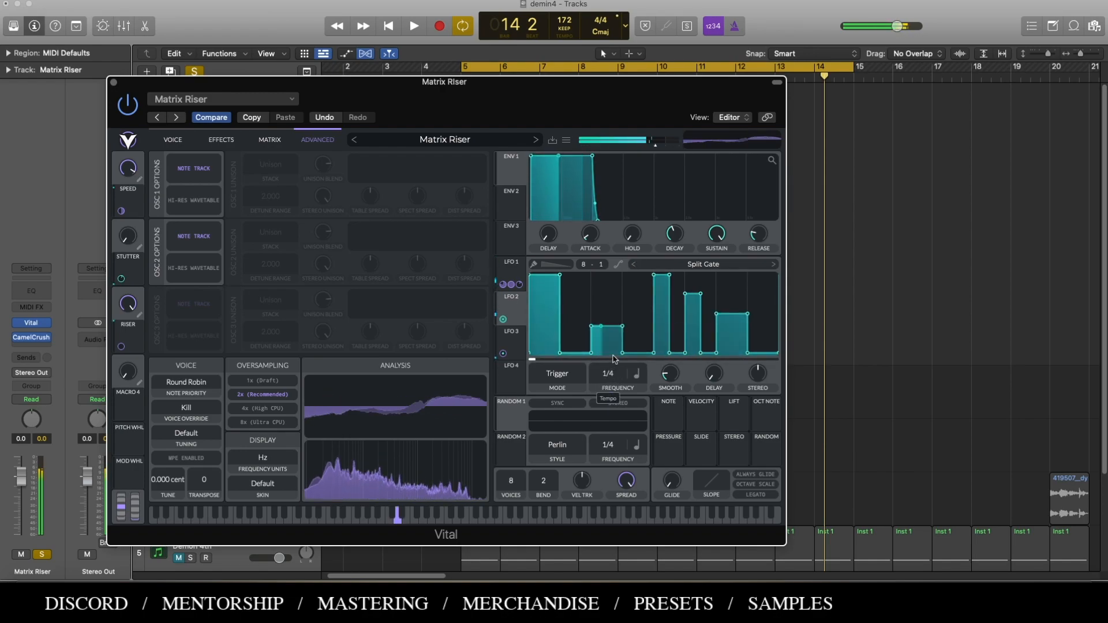
pyautogui.click(632, 264)
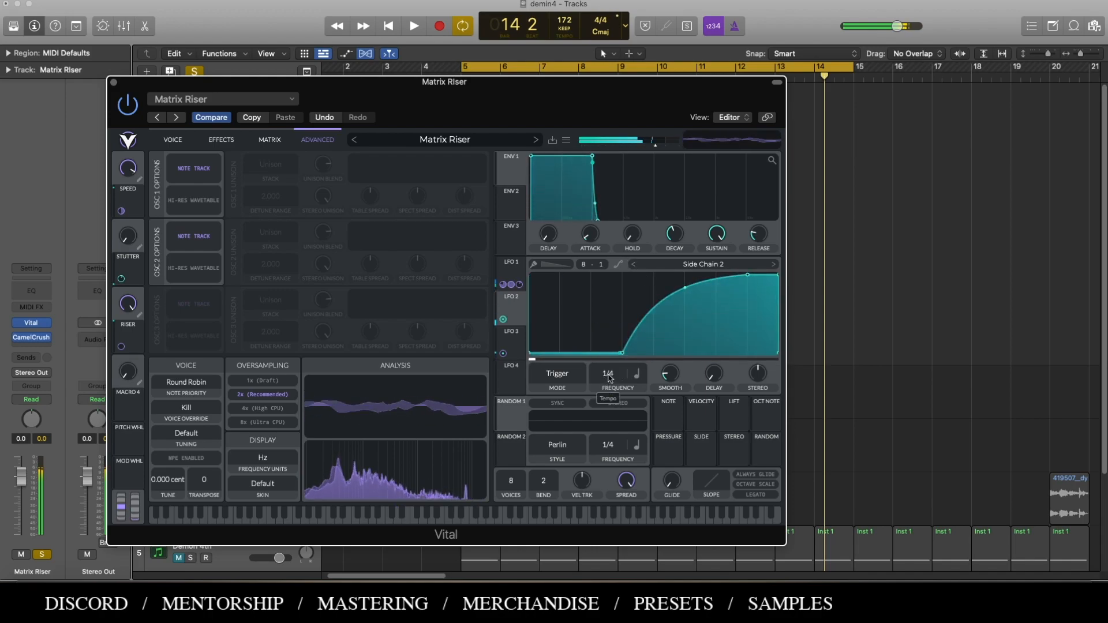
pyautogui.moveTo(607, 378); pyautogui.dragTo(616, 333)
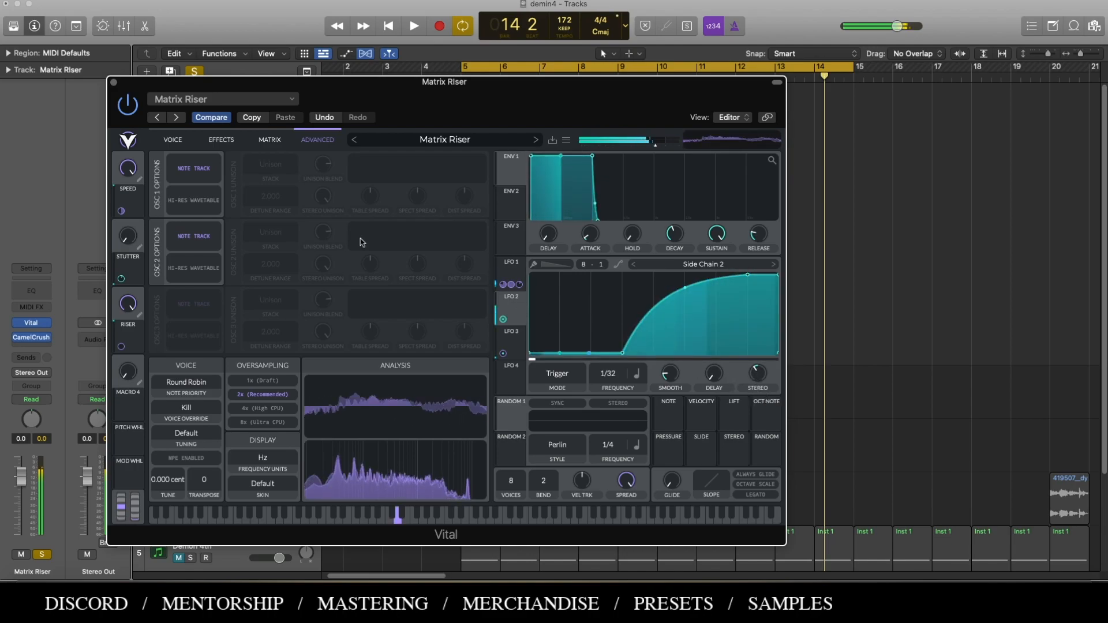
# Lower the mix of the Reverb effect.
pyautogui.click(218, 143)
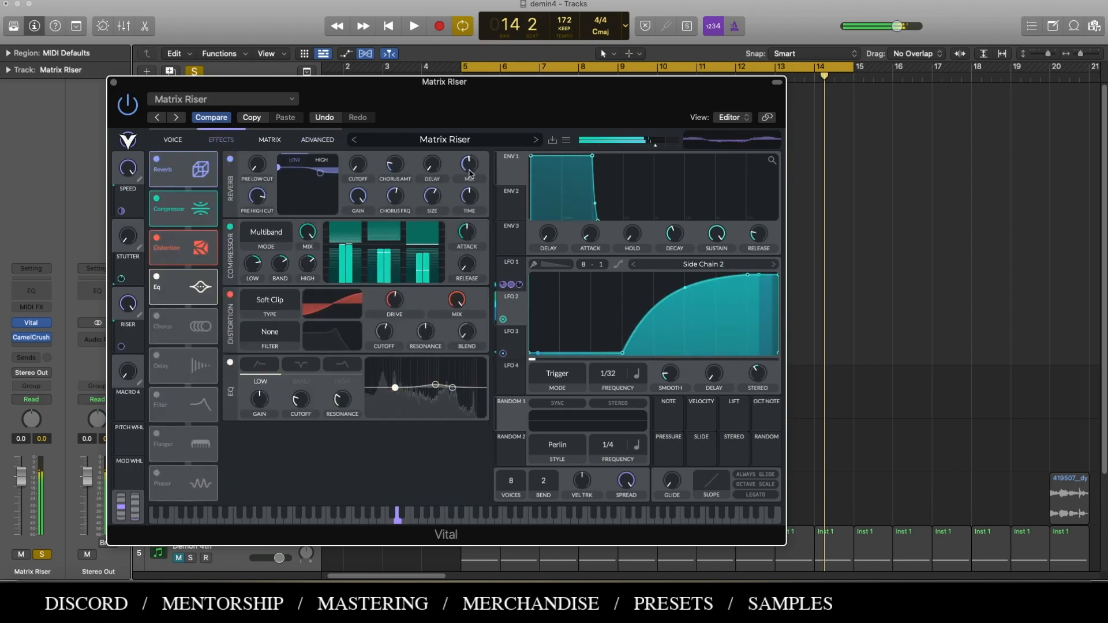
pyautogui.moveTo(469, 170); pyautogui.dragTo(471, 250)
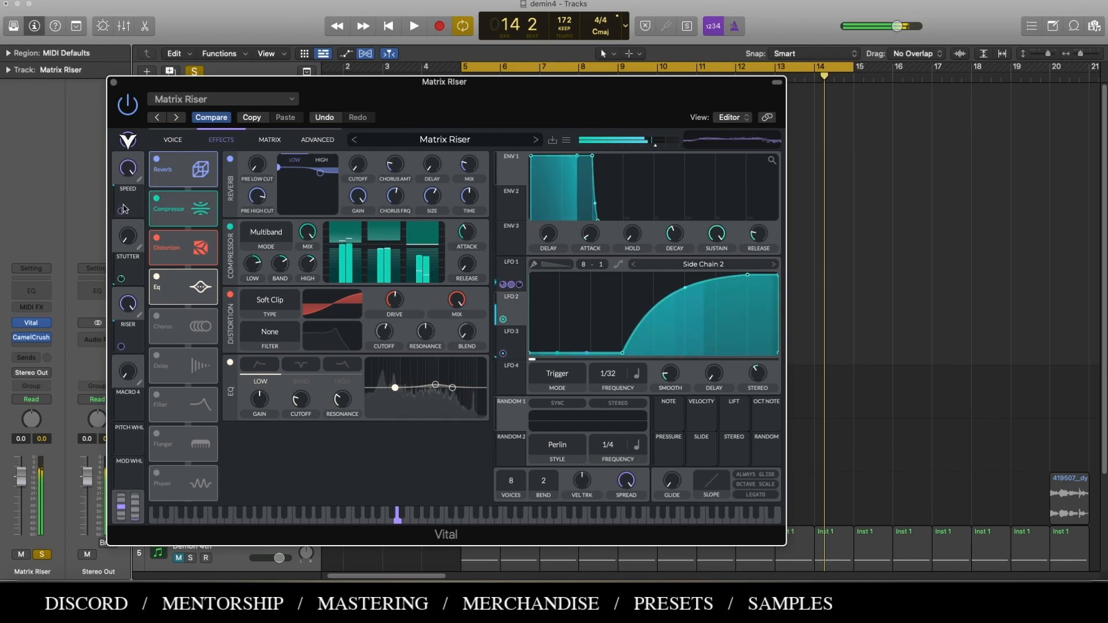
# Check the frequency and stereo settings of LFO 1 and LFO 2.
pyautogui.click(509, 273)
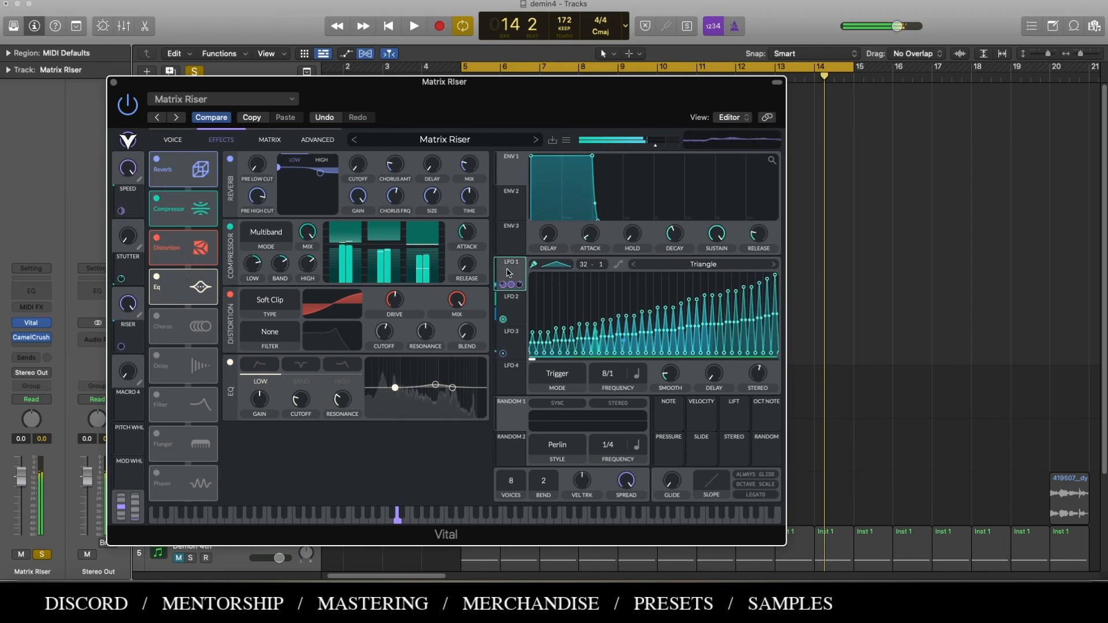
pyautogui.moveTo(619, 377)
pyautogui.mouseDown()
pyautogui.moveTo(614, 403)
pyautogui.moveTo(616, 377)
pyautogui.mouseUp()
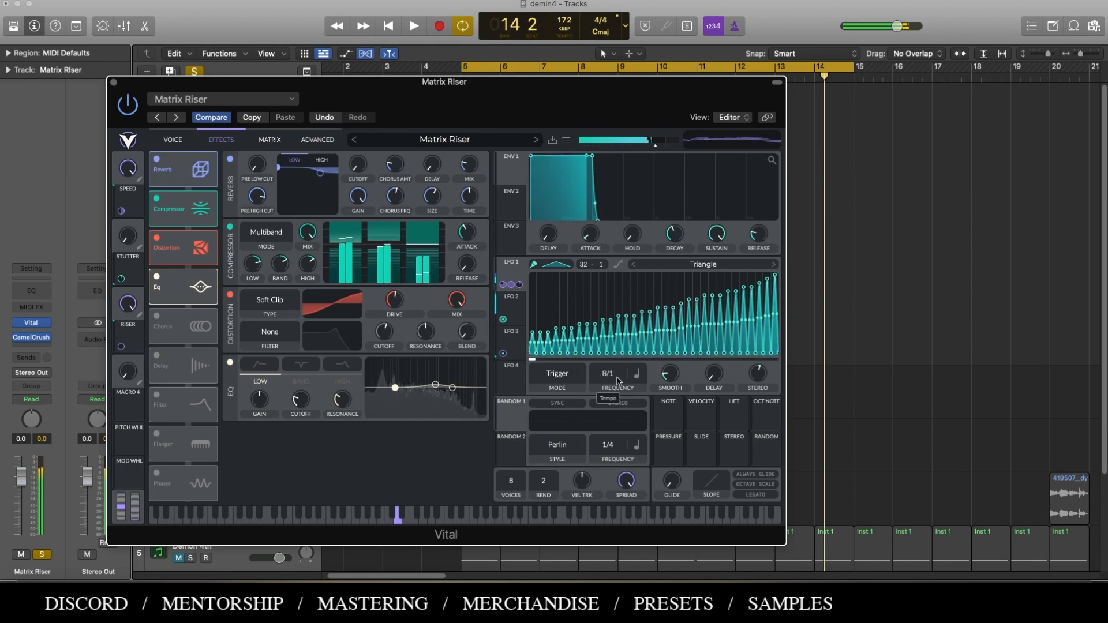
pyautogui.moveTo(750, 370); pyautogui.dragTo(750, 361)
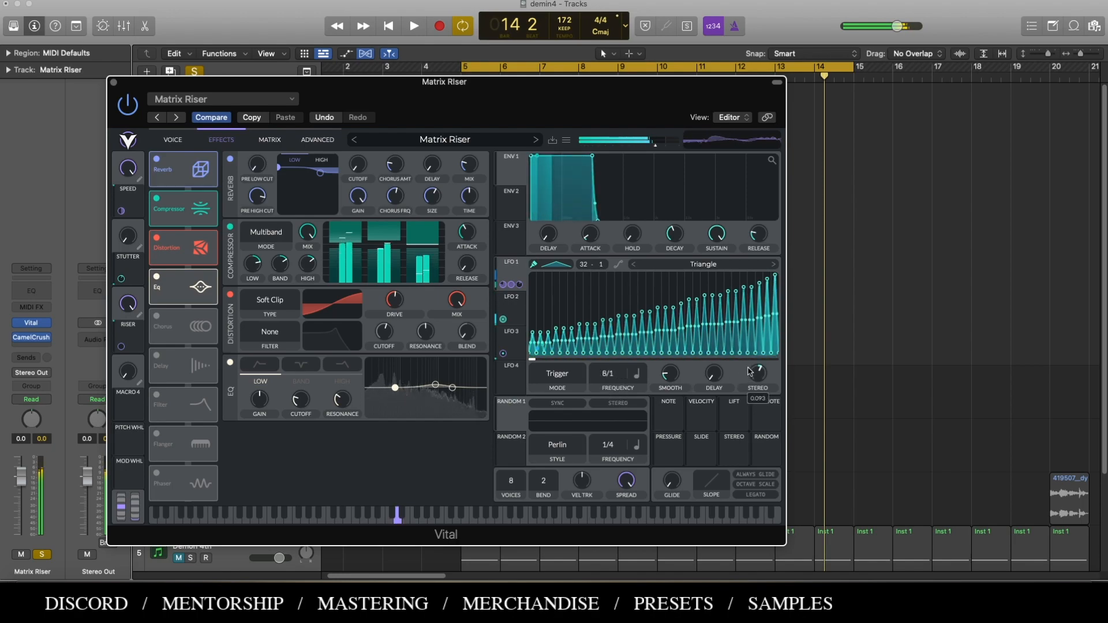
pyautogui.click(511, 302)
pyautogui.moveTo(755, 375)
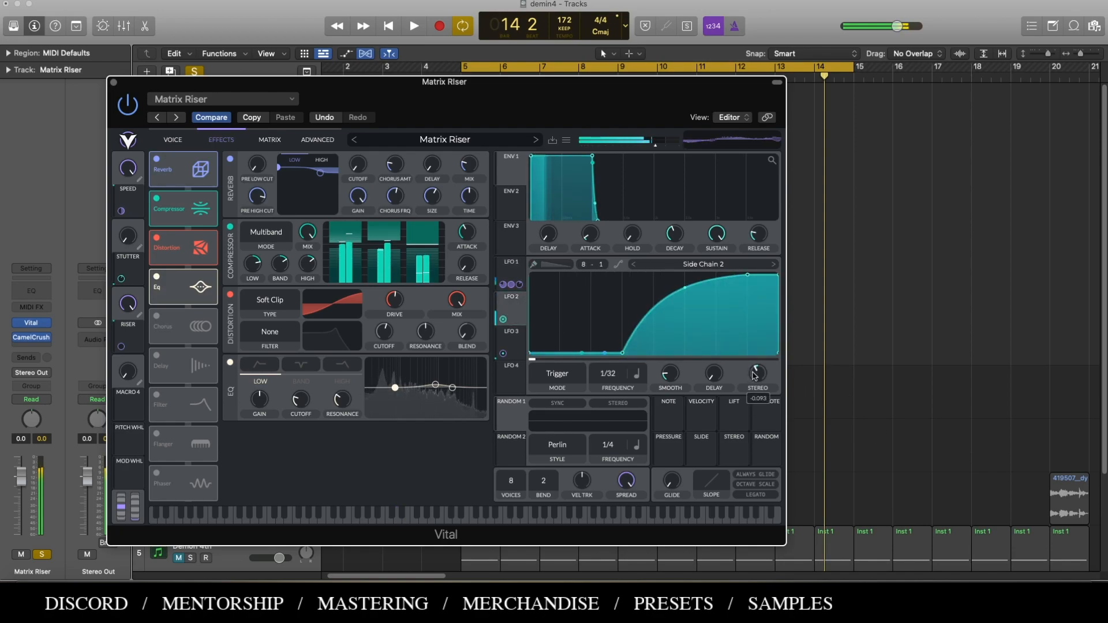
# Alternate between LFO 1's triangle pattern and LFO 2's Side Chain 2 curve to examine how they relate.
pyautogui.click(511, 268)
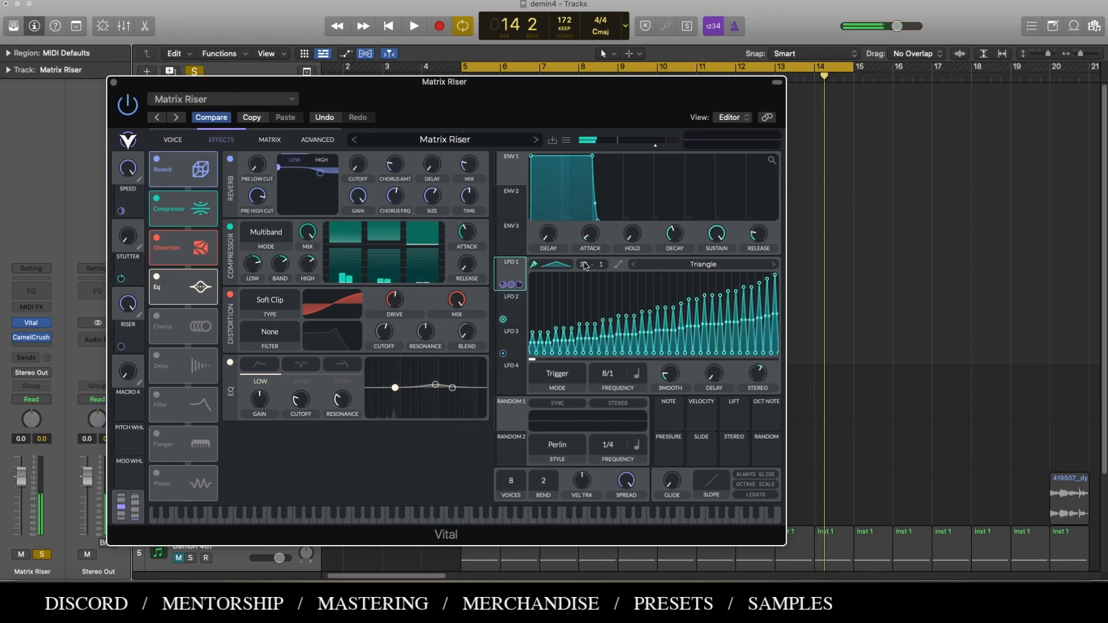
pyautogui.click(519, 302)
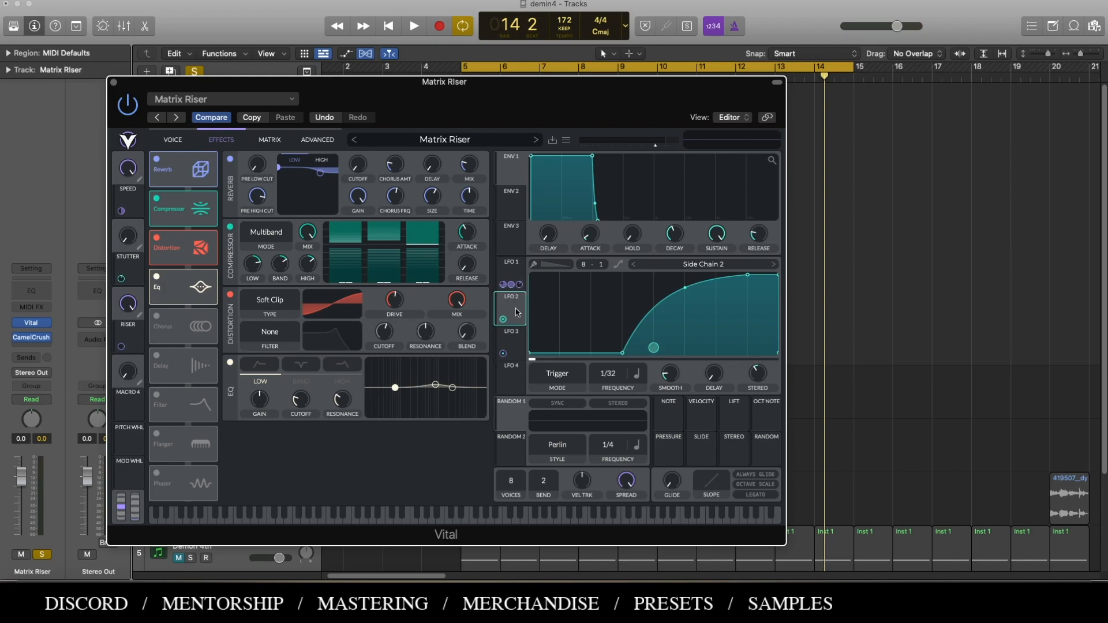
pyautogui.click(511, 268)
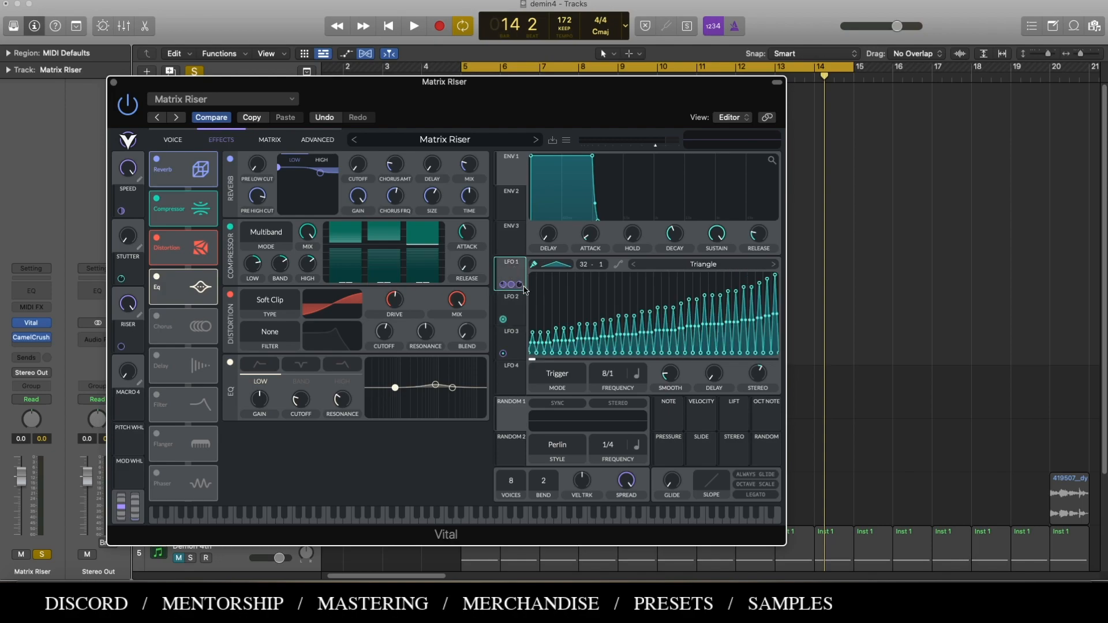
pyautogui.click(511, 311)
pyautogui.click(522, 277)
pyautogui.click(519, 307)
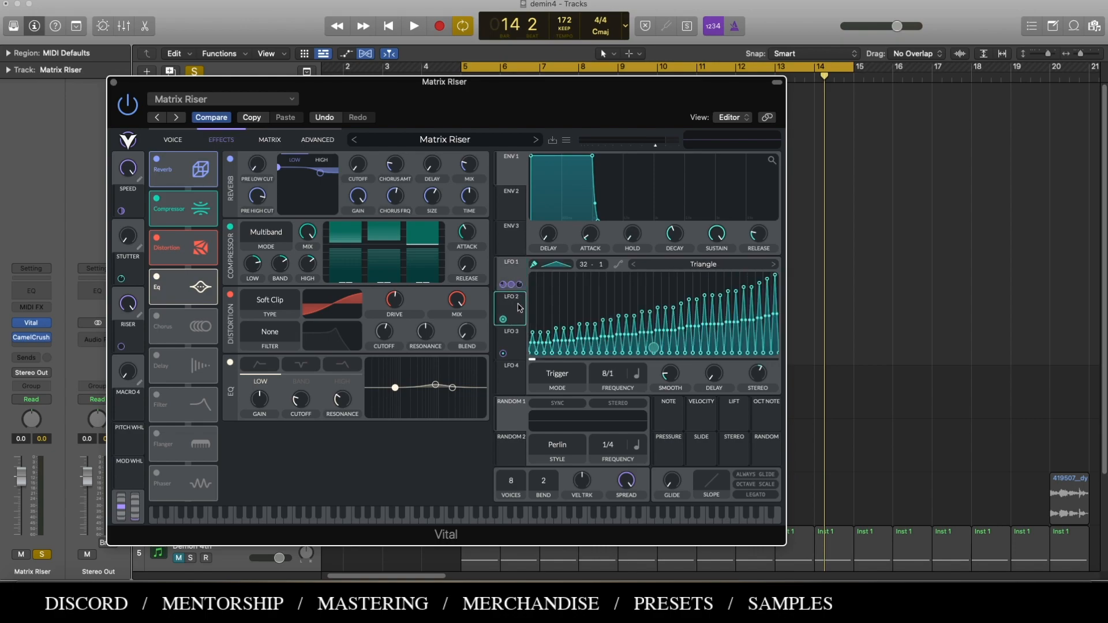
pyautogui.click(511, 266)
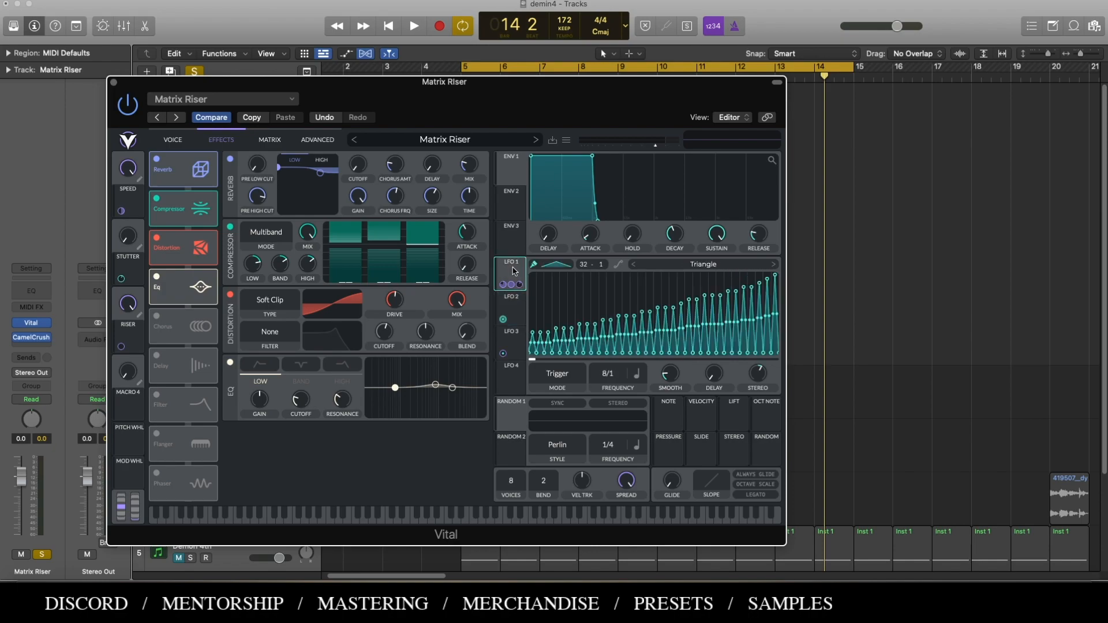
pyautogui.click(519, 309)
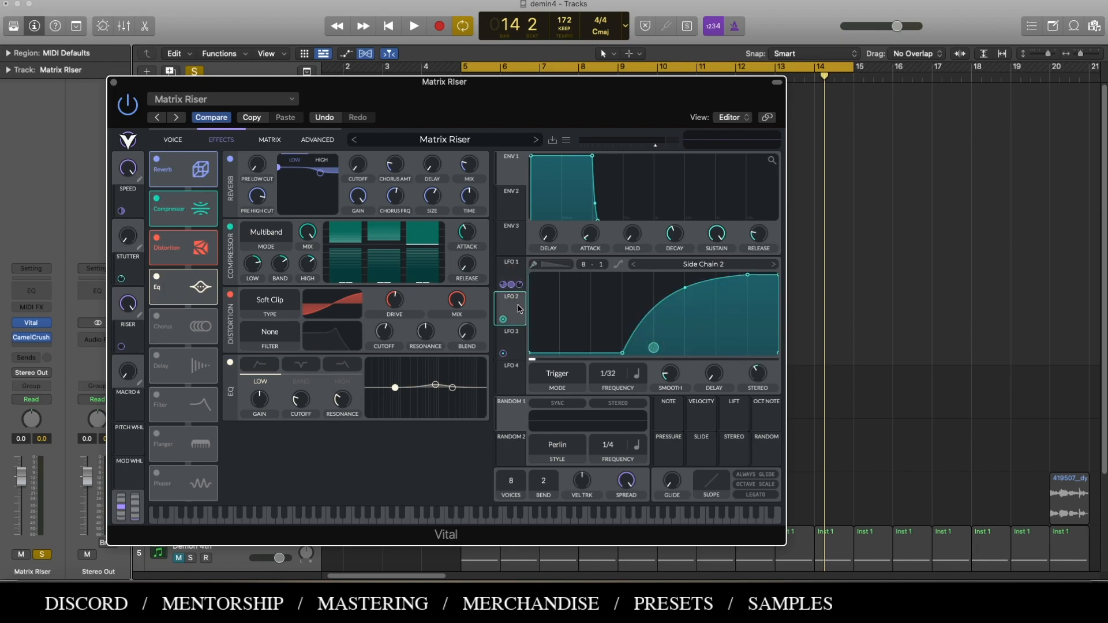
pyautogui.click(518, 267)
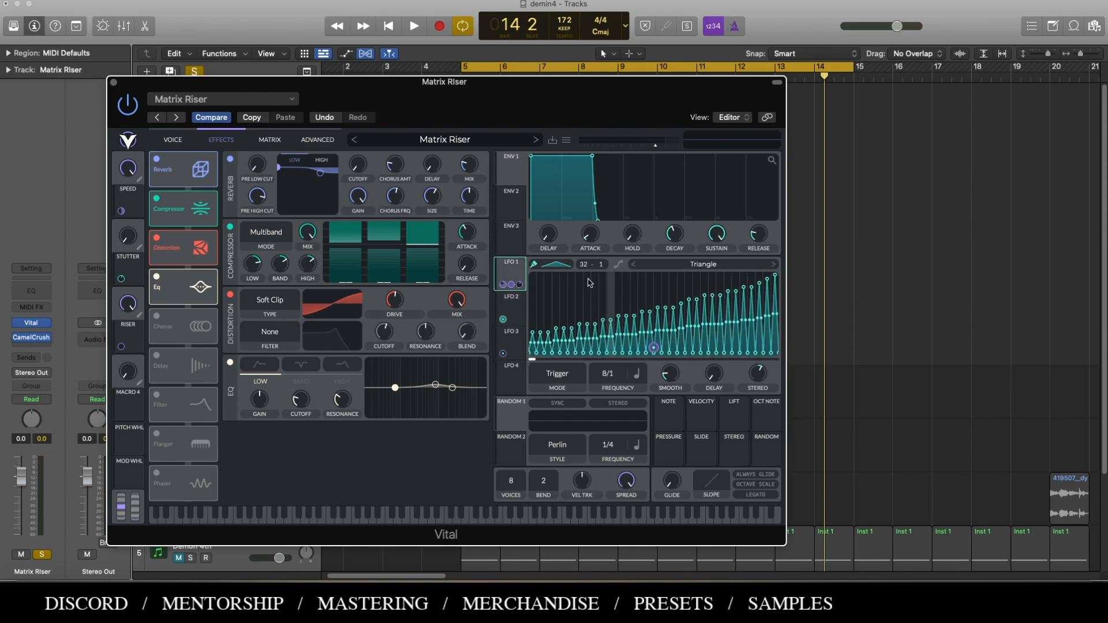
# Compare LFO 1's Triangle shape with LFO 2's Side Chain 2 shape, and review the oscillator and effects settings.
pyautogui.click(510, 312)
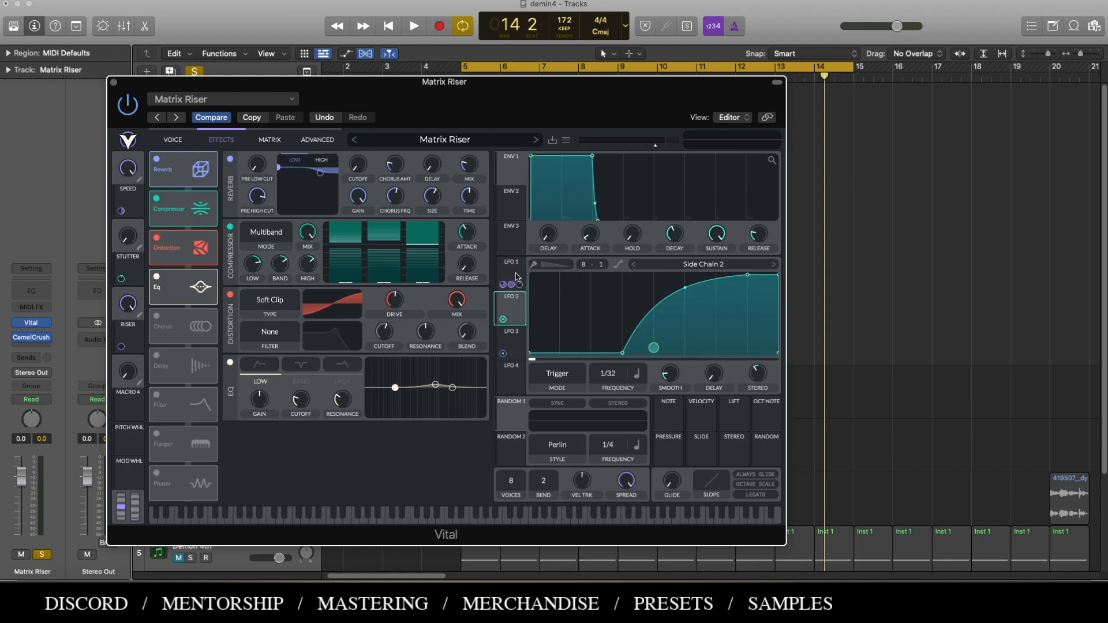
pyautogui.click(511, 272)
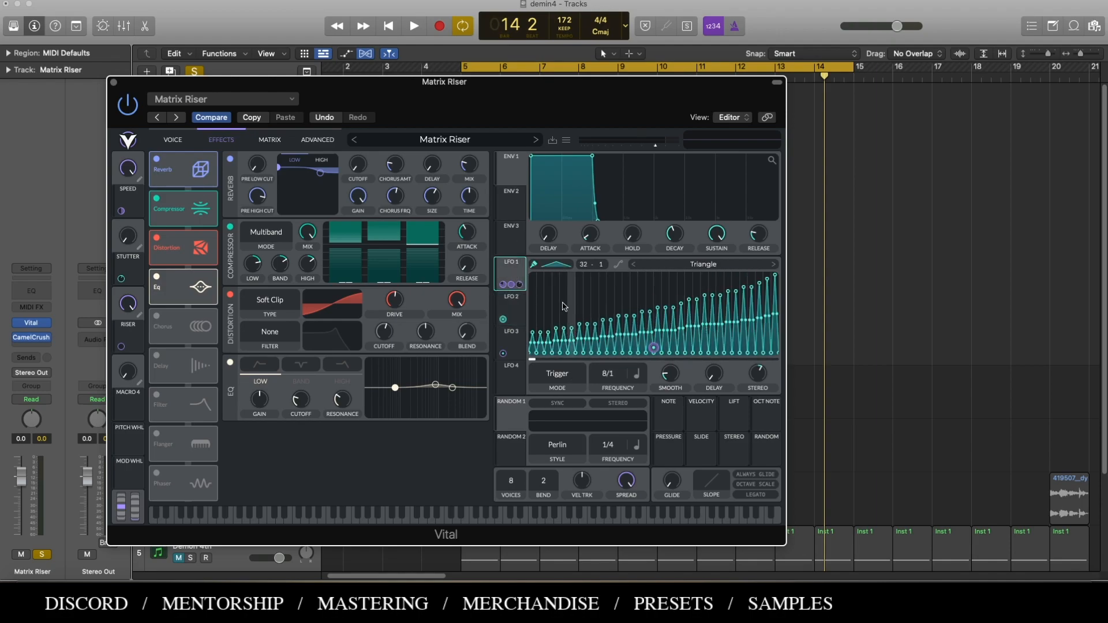
pyautogui.click(510, 304)
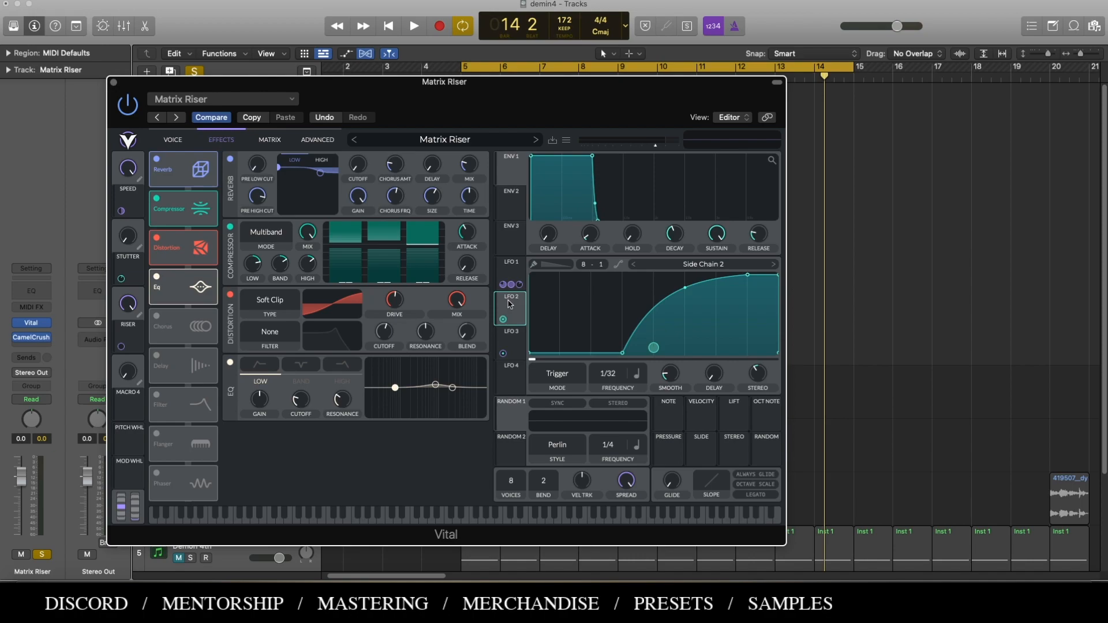
pyautogui.click(509, 275)
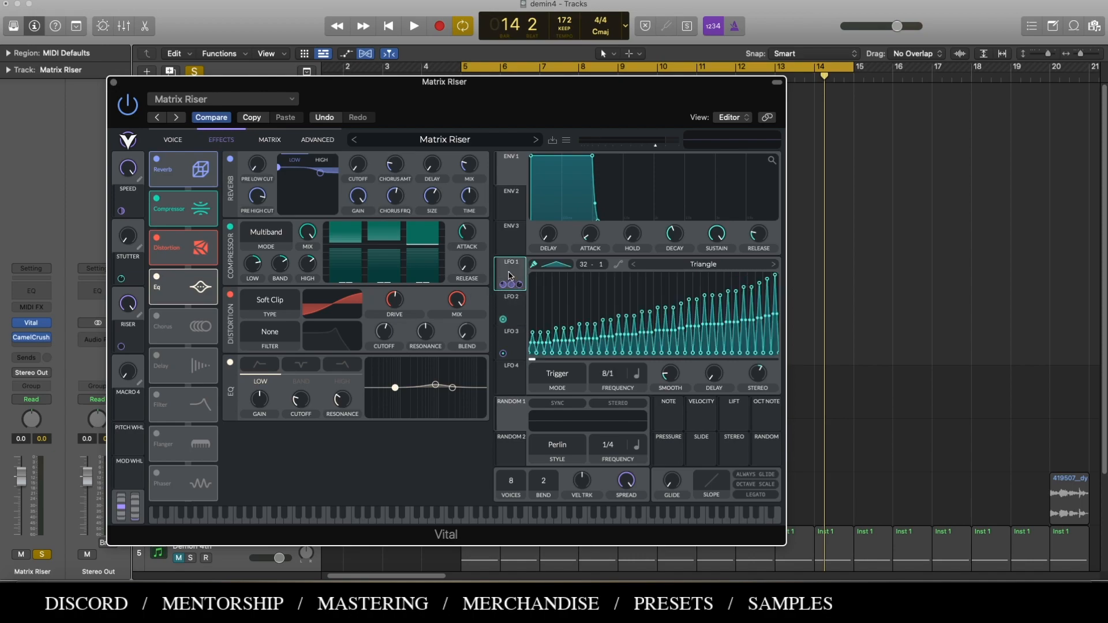
pyautogui.click(505, 305)
pyautogui.click(512, 289)
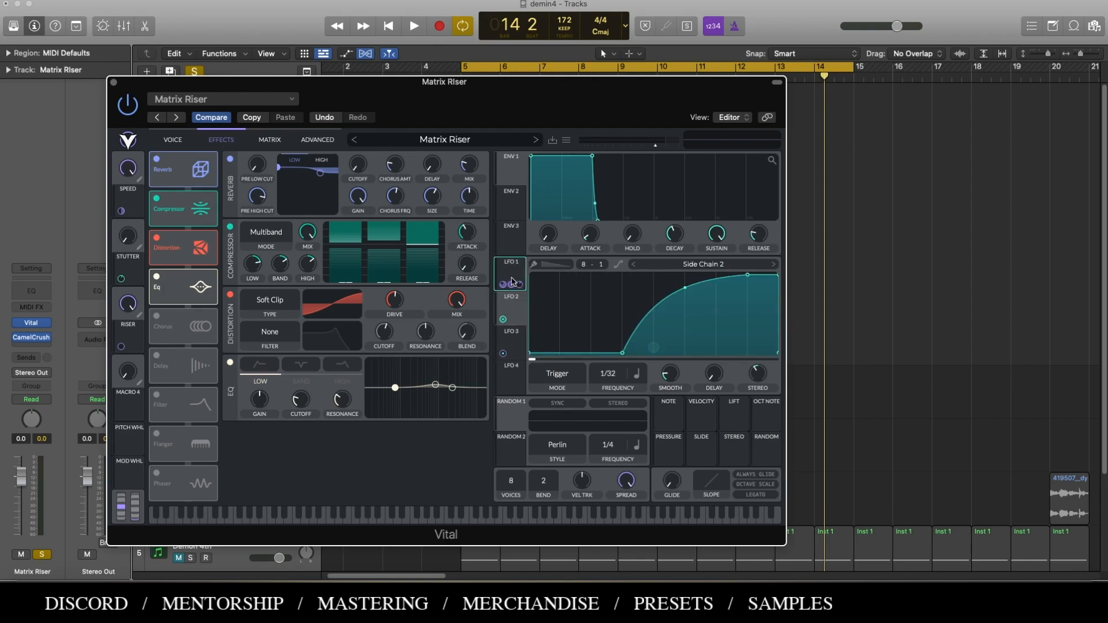
pyautogui.click(516, 308)
pyautogui.click(516, 287)
pyautogui.click(523, 317)
pyautogui.click(519, 276)
pyautogui.click(515, 313)
pyautogui.click(518, 356)
pyautogui.click(510, 315)
pyautogui.click(517, 275)
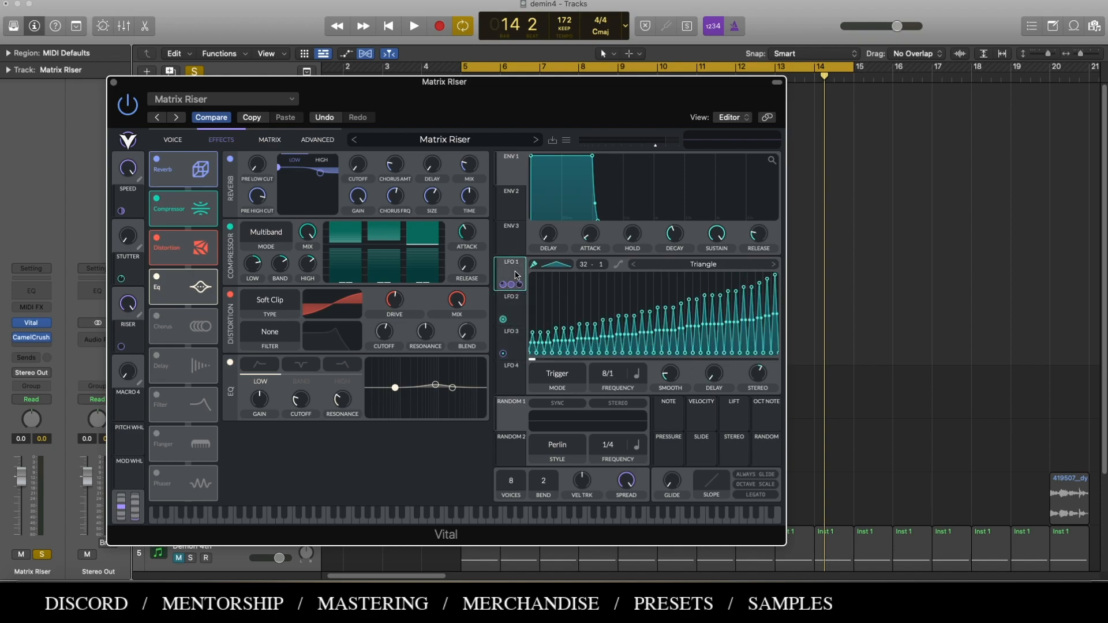
pyautogui.click(519, 314)
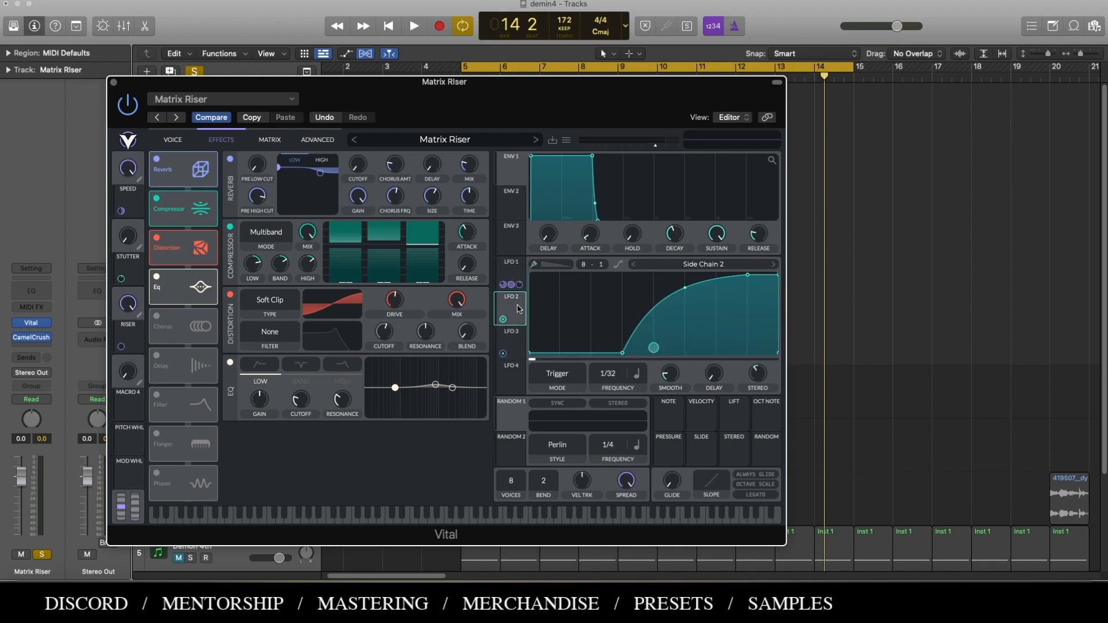
pyautogui.click(502, 271)
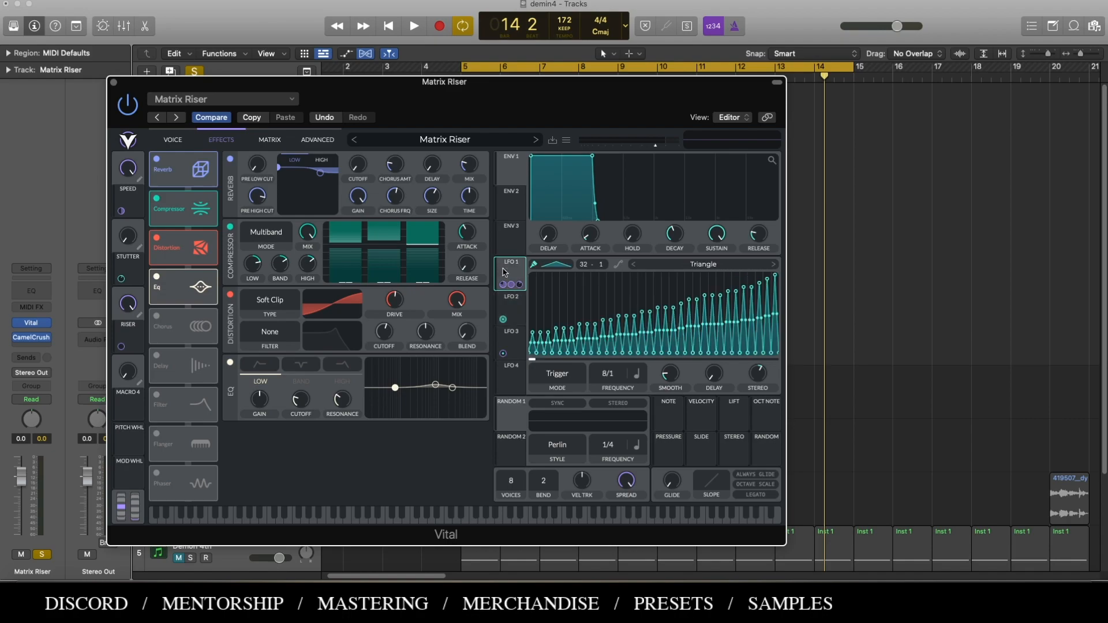
pyautogui.click(513, 315)
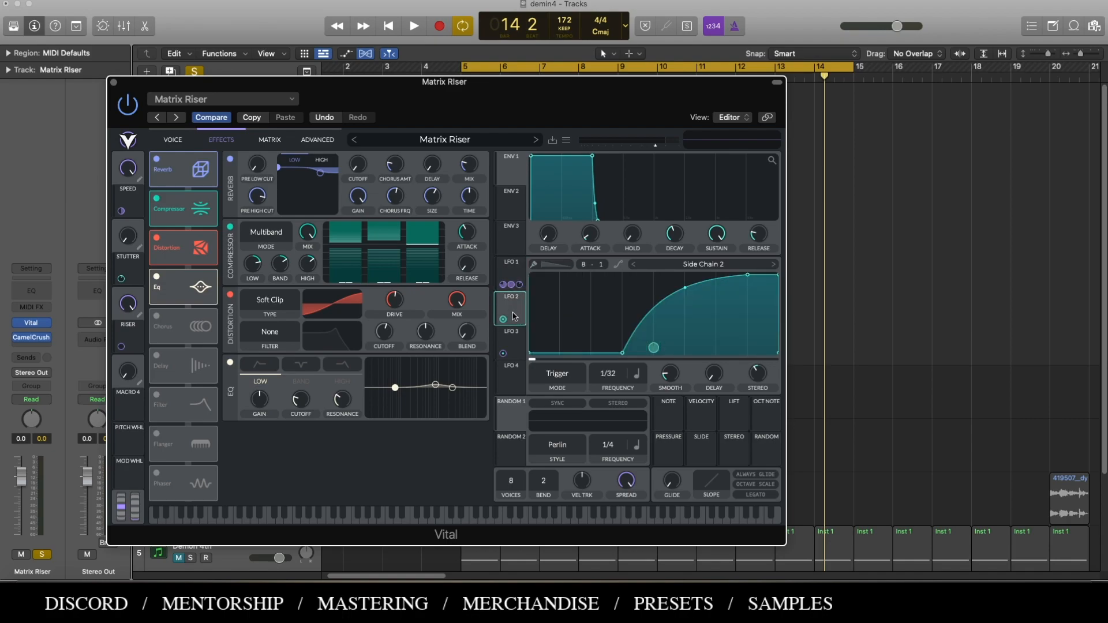
pyautogui.click(521, 271)
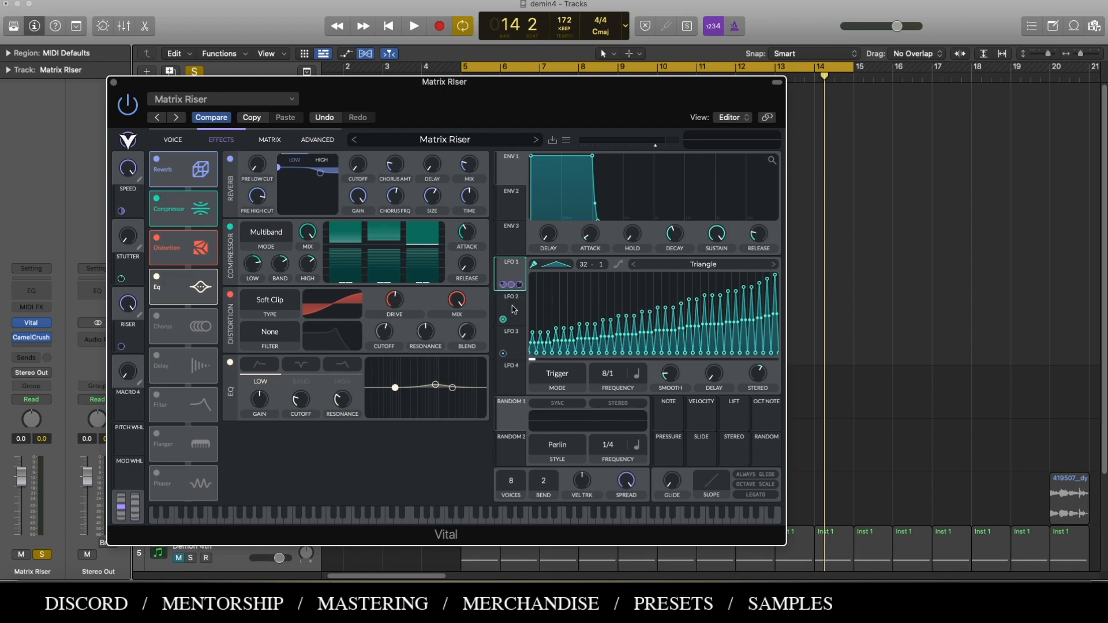
pyautogui.click(176, 140)
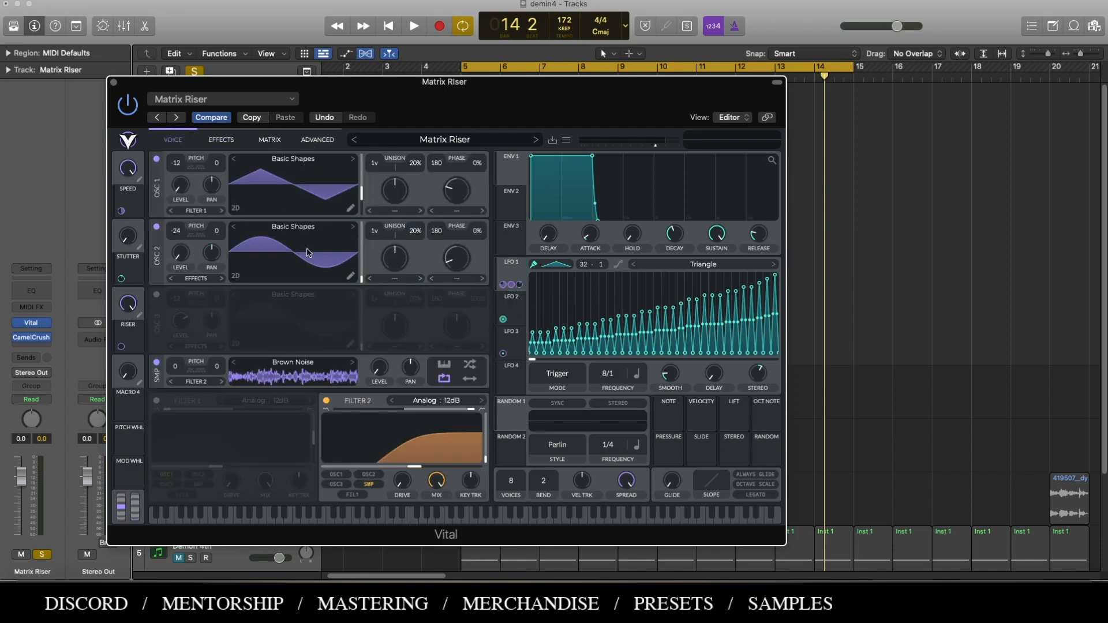
pyautogui.click(234, 138)
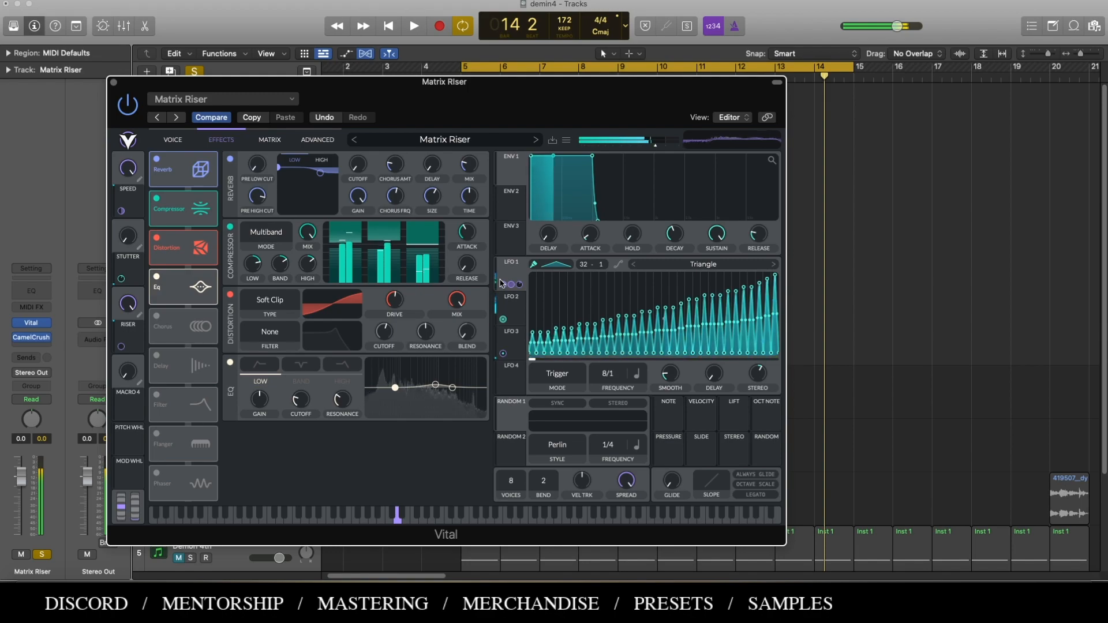
# Save the current sound as a new preset named Alladins Nightmare, keeping the SFX style.
pyautogui.click(566, 140)
pyautogui.click(600, 168)
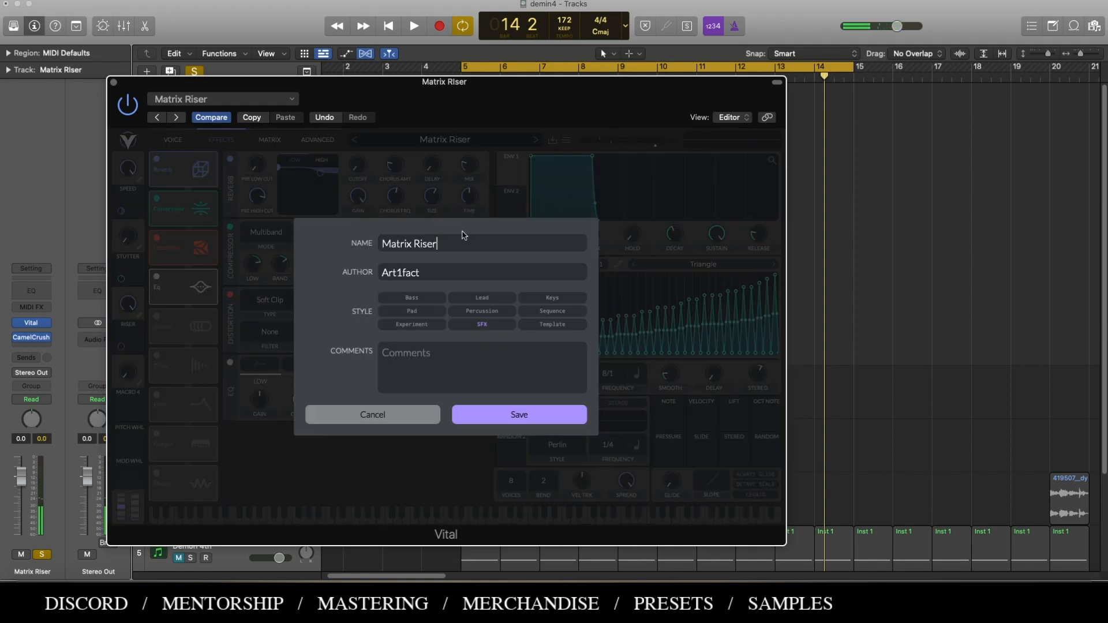
pyautogui.moveTo(471, 243); pyautogui.dragTo(341, 247)
pyautogui.write('Alladins Night')
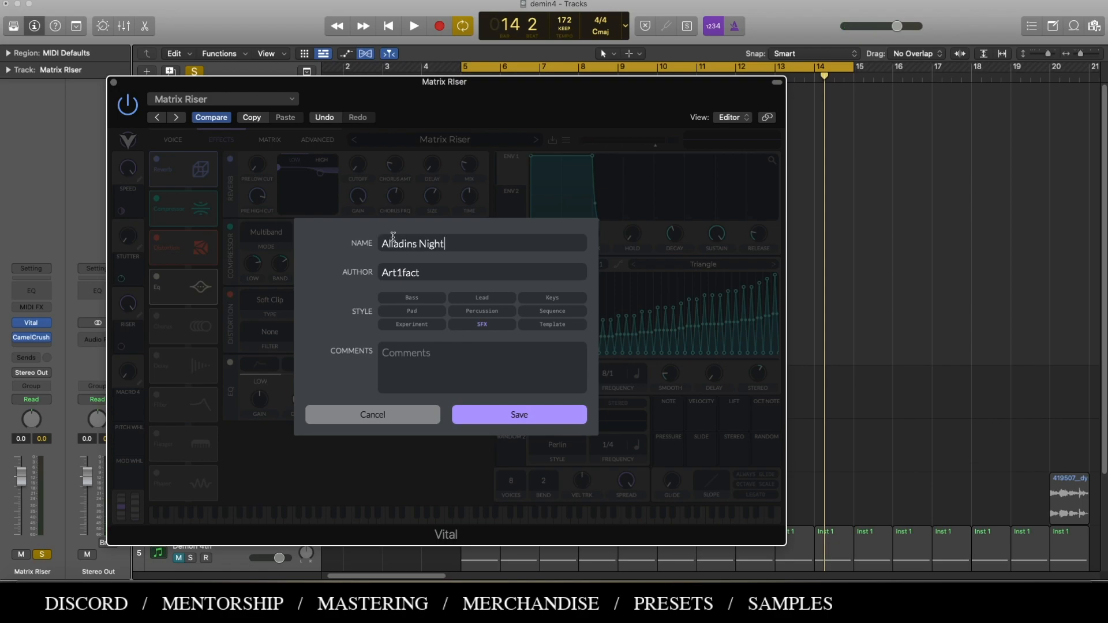
pyautogui.write('mare')
pyautogui.click(408, 242)
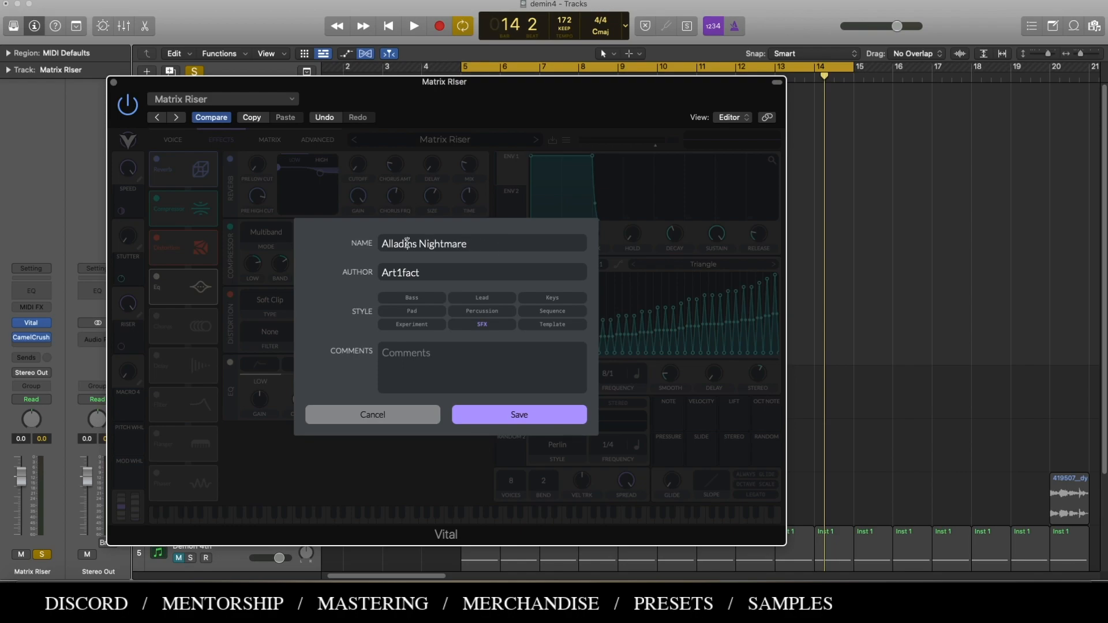
pyautogui.click(501, 411)
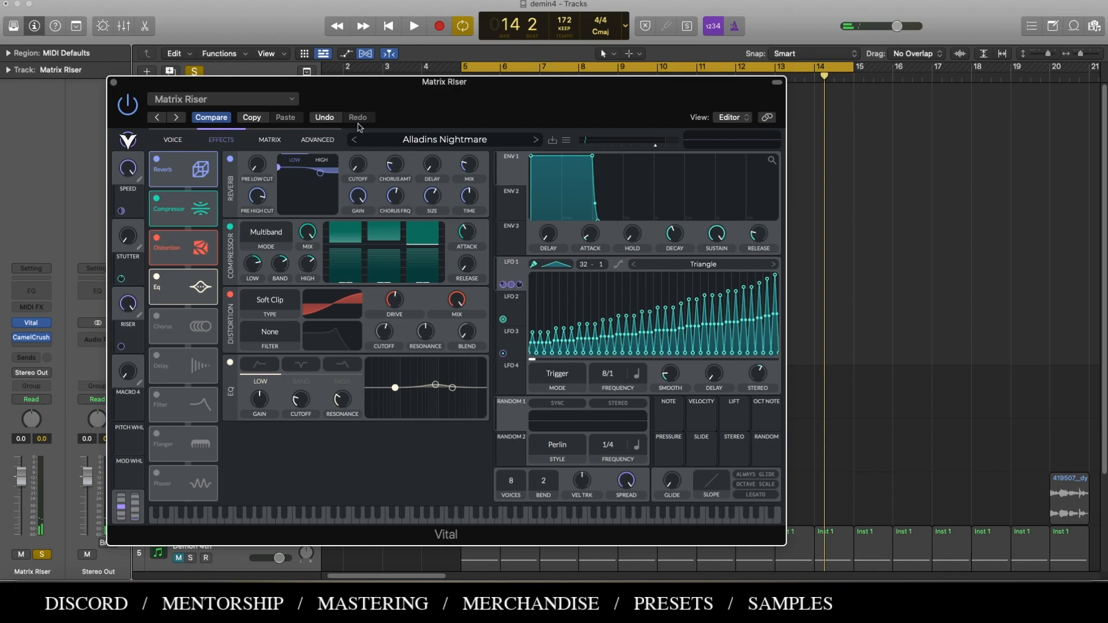
# Turn off Flex in the Tracks area and close the Vital plug-in window.
pyautogui.click(365, 54)
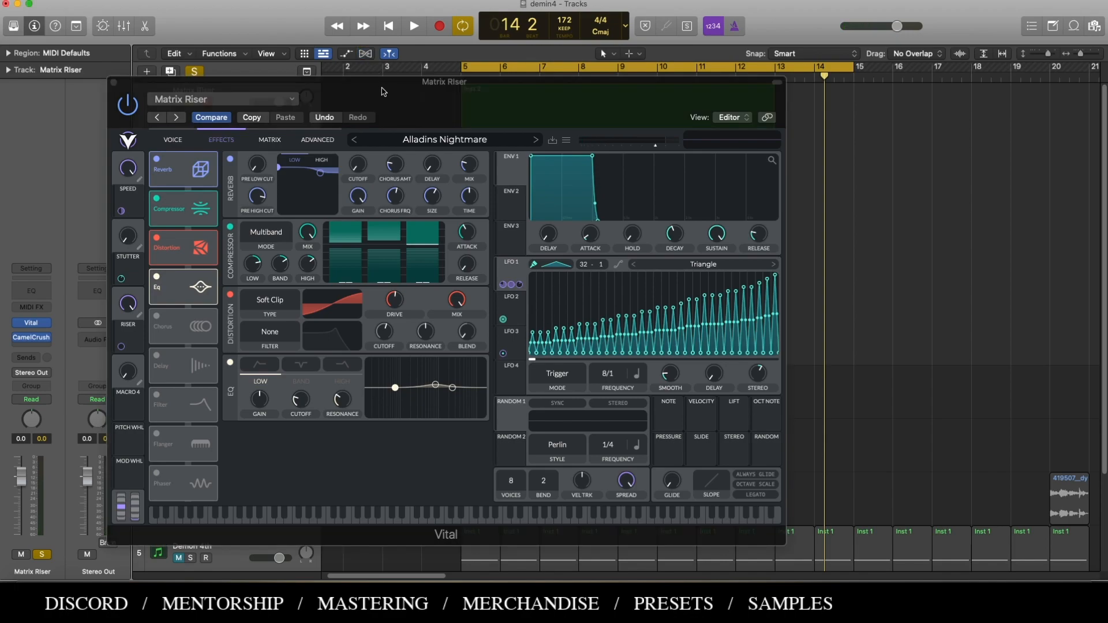
pyautogui.moveTo(381, 88); pyautogui.dragTo(376, 79)
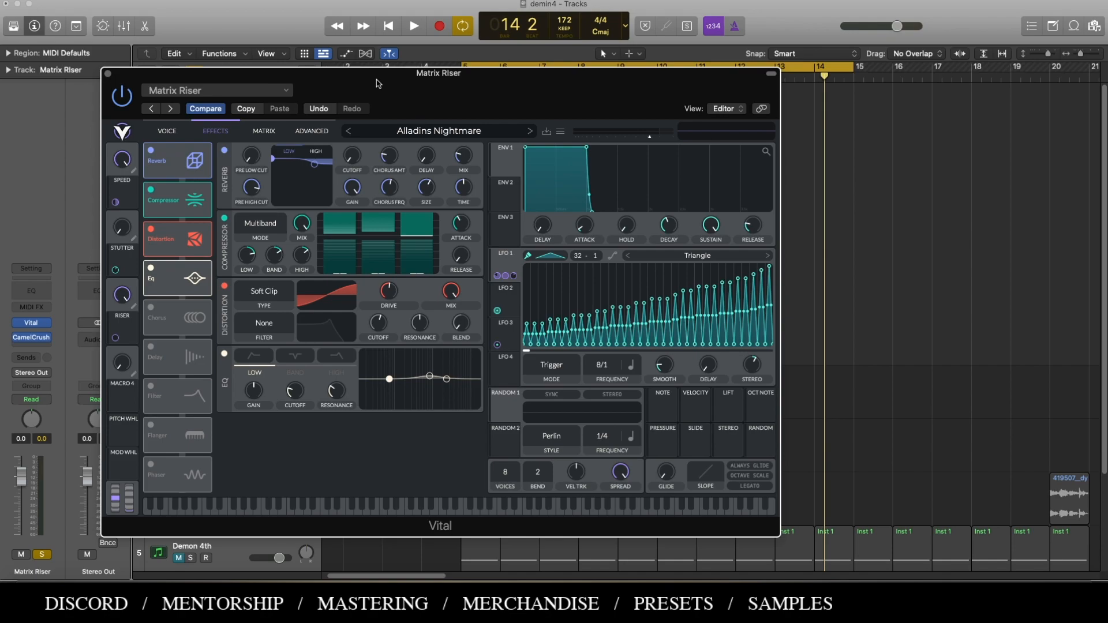
pyautogui.moveTo(378, 84); pyautogui.dragTo(379, 82)
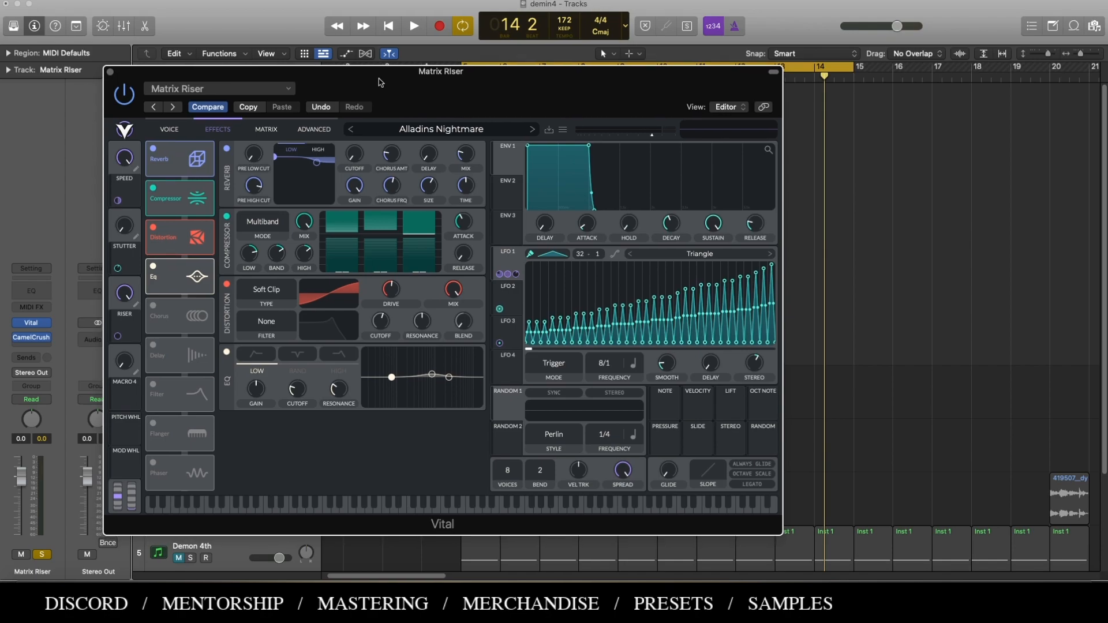
pyautogui.click(109, 72)
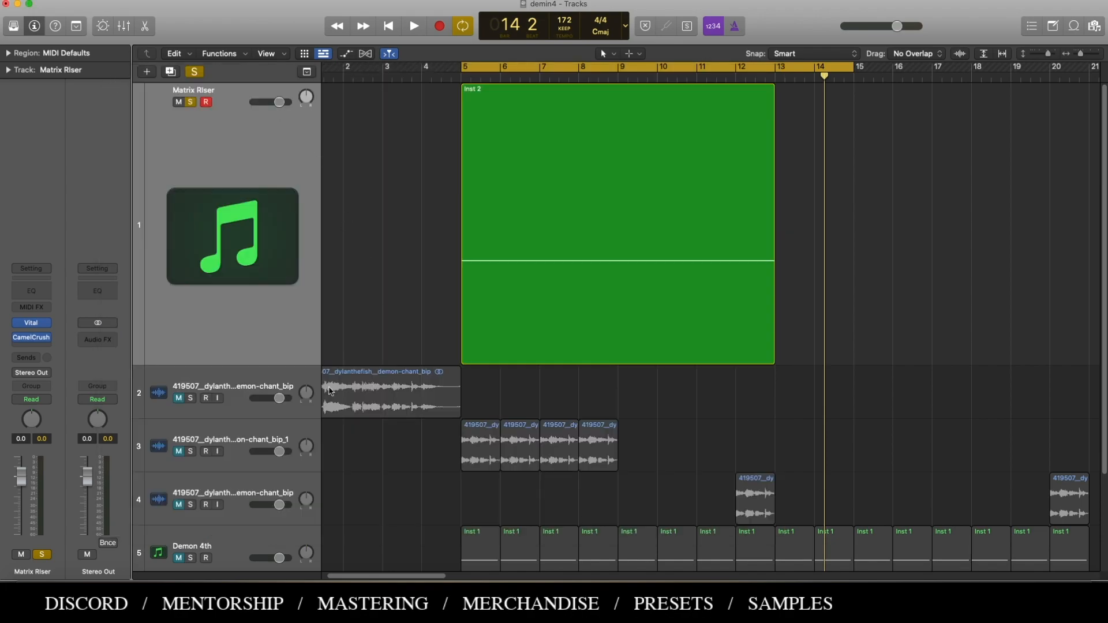
# Look over the arrangement's tracks and select the Matrix Riser track with its Inst 2 region.
pyautogui.scroll(-3, 333, 264)
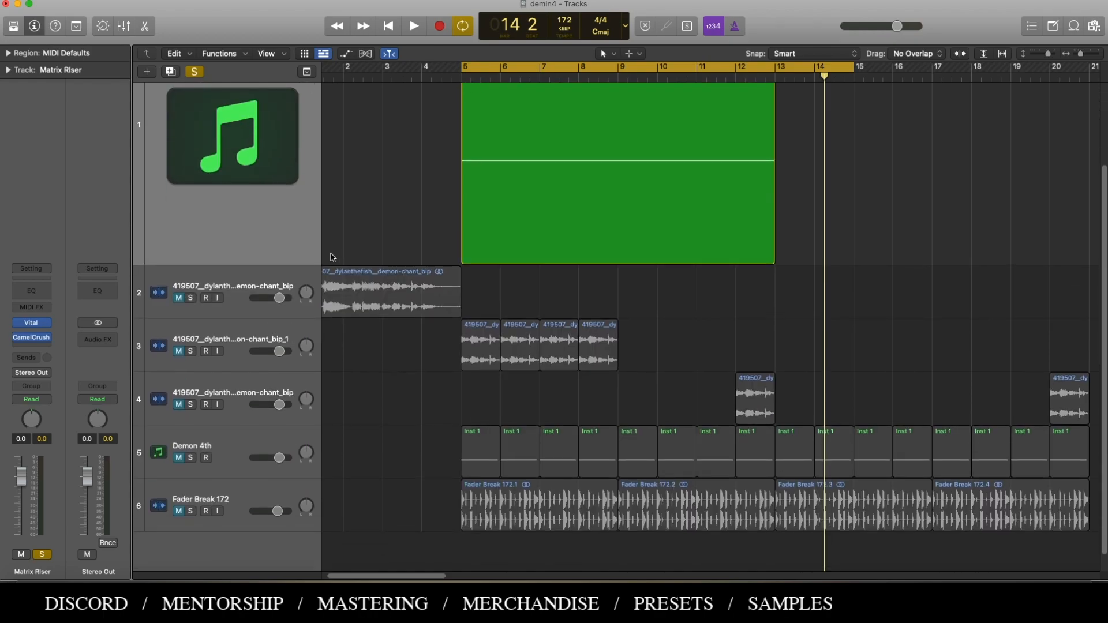
pyautogui.scroll(3, 333, 264)
pyautogui.click(294, 265)
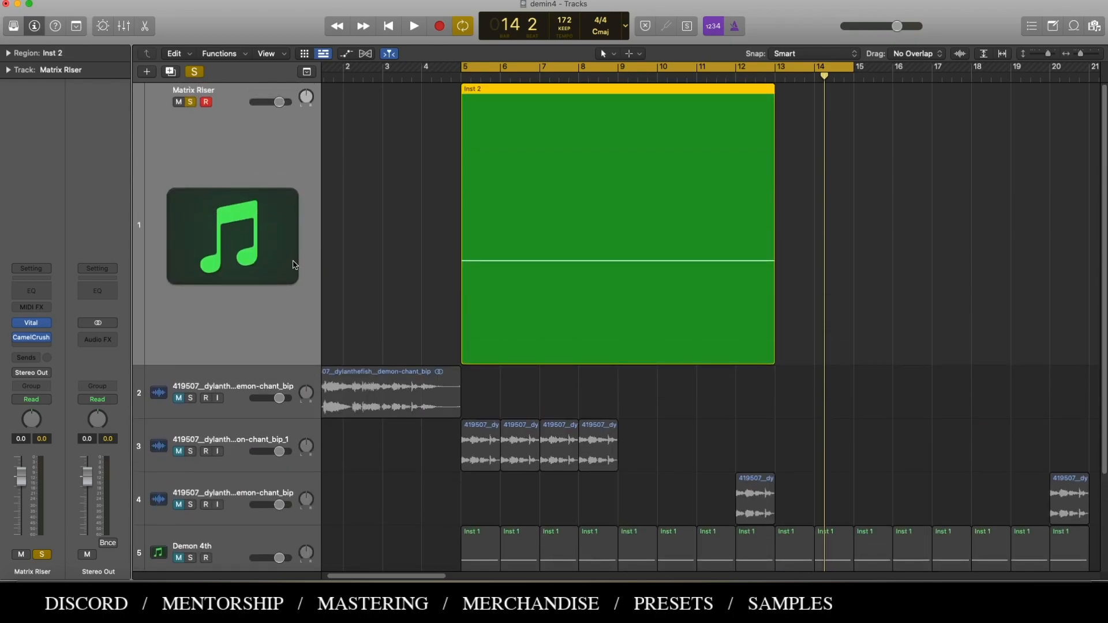